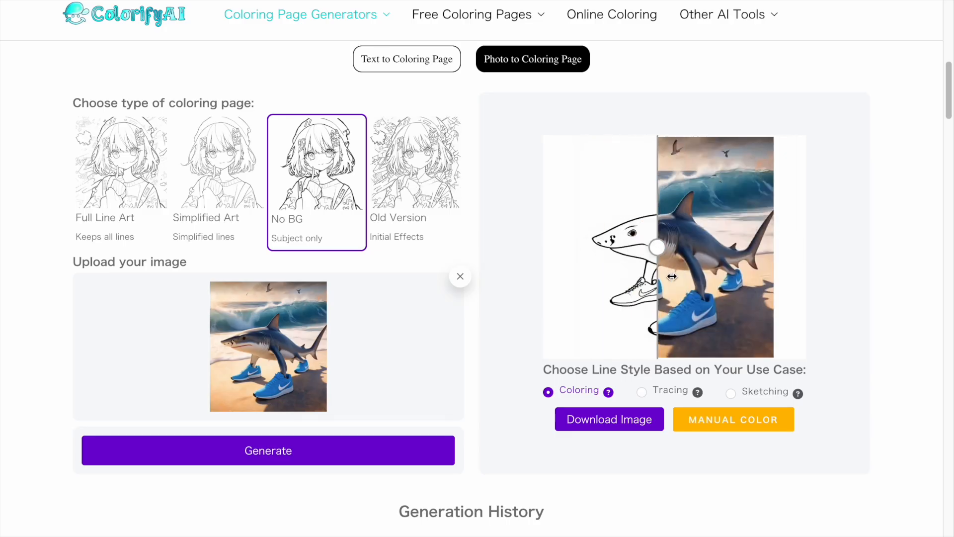
- Download the shark coloring page image, and replace the uploaded photo by starting a new upload
click(600, 429)
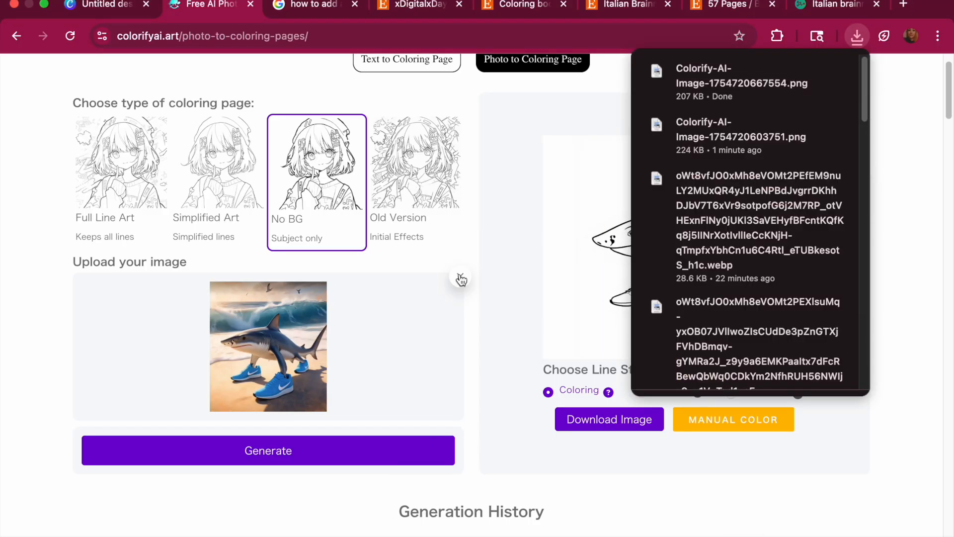
drag(865, 110, 863, 173)
click(906, 189)
click(461, 281)
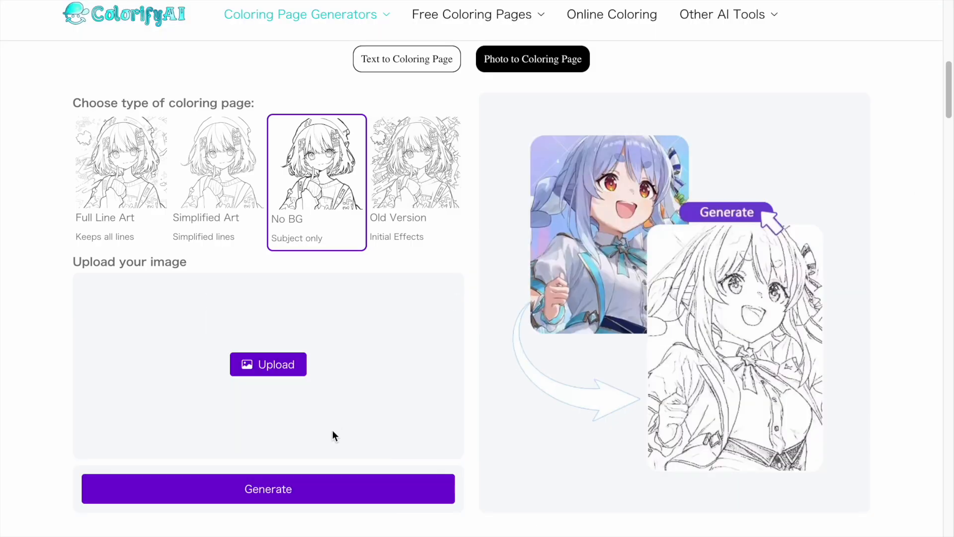
click(279, 372)
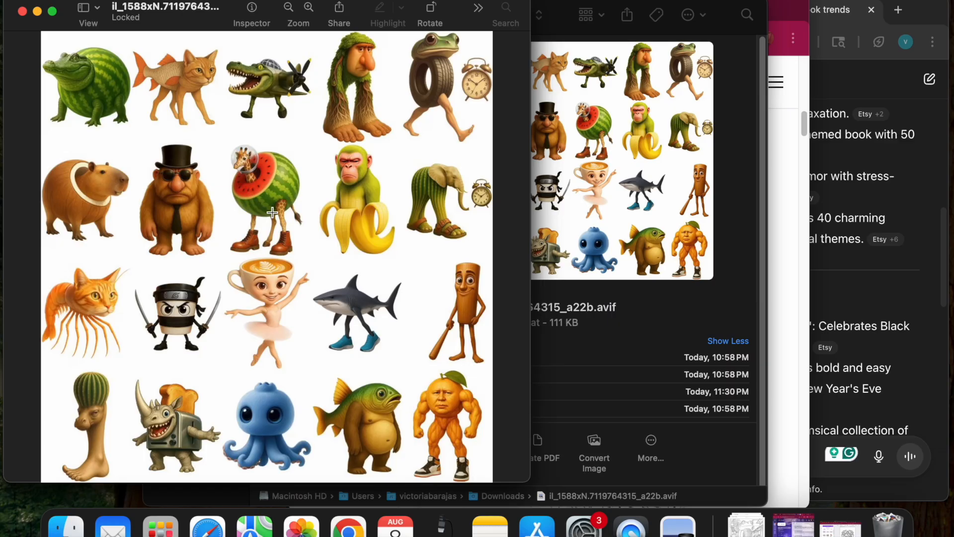
- Switch from Preview to the Canva design and upload the character sheet image
click(99, 0)
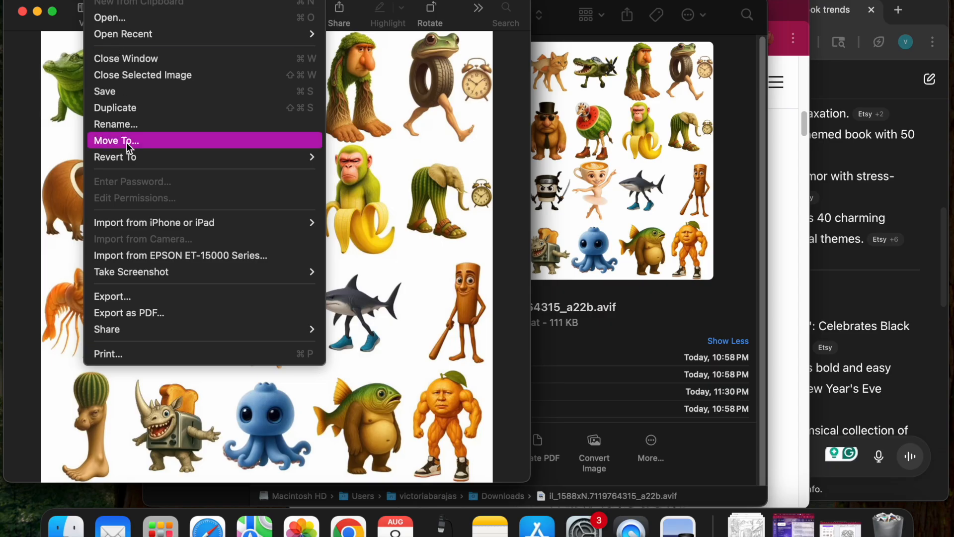
click(158, 109)
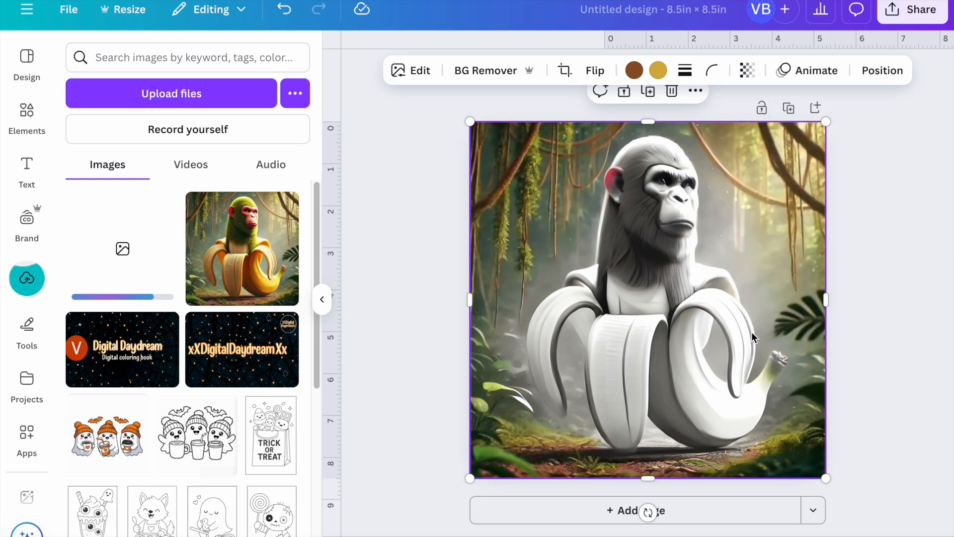
- Place the uploaded character sheet on a new blank page and enlarge it to fill the page
click(814, 107)
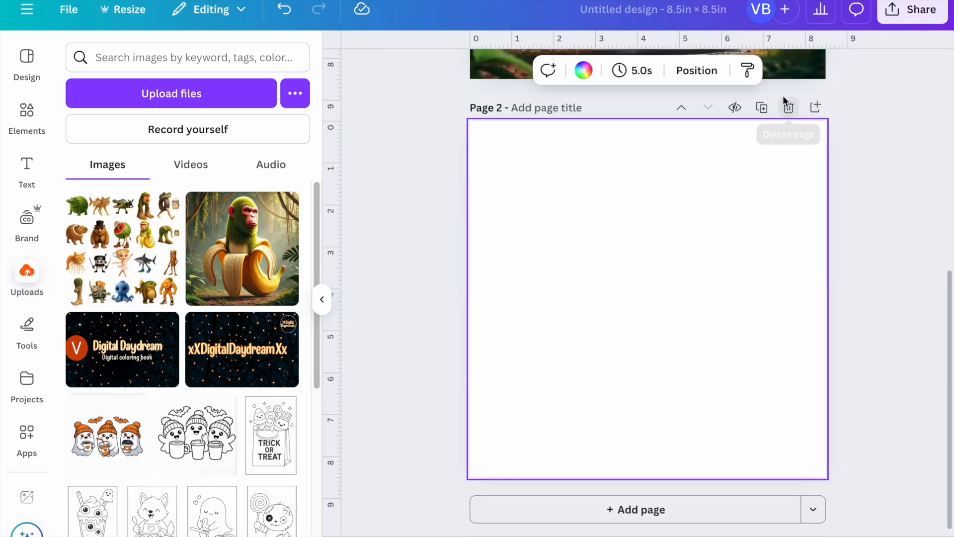
click(123, 249)
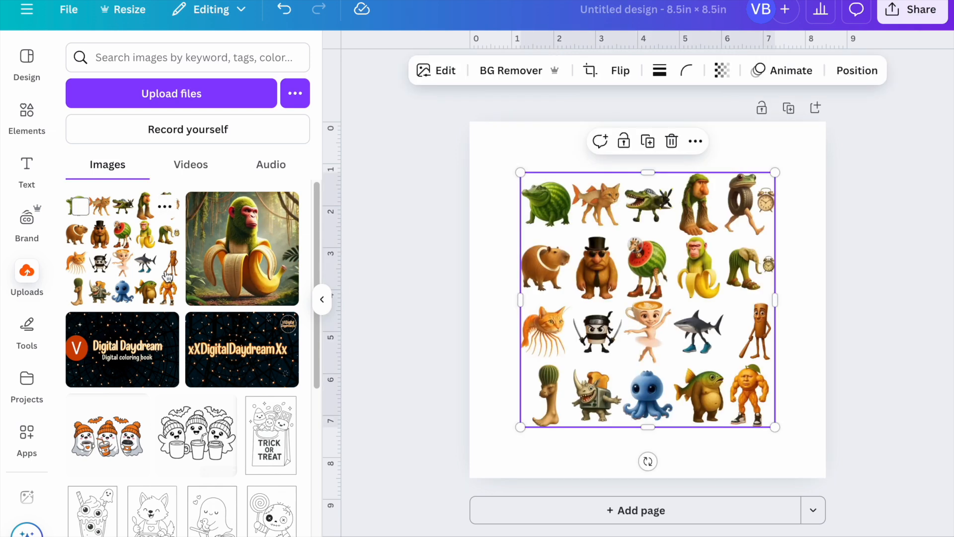
drag(517, 167, 455, 144)
drag(774, 426, 830, 480)
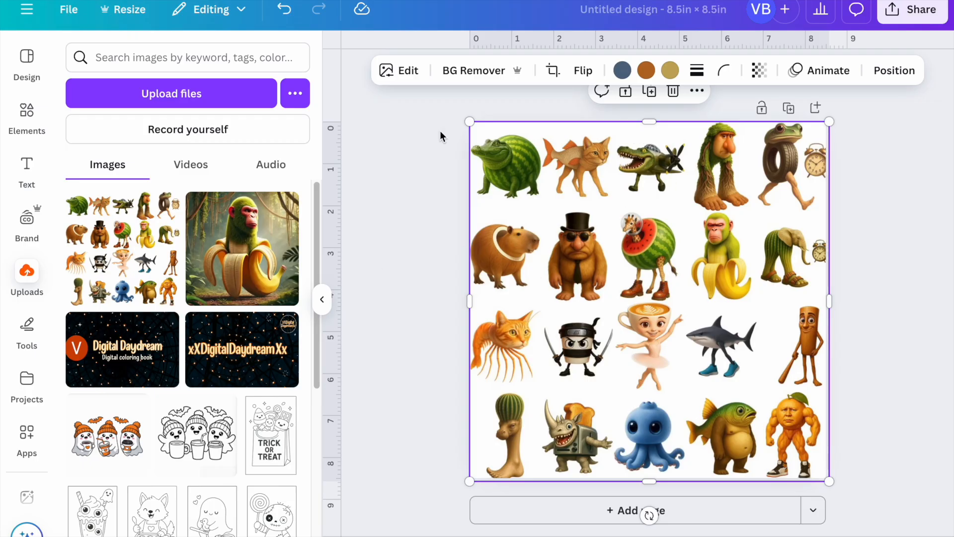
- Use Magic Grab on the character sheet to extract the green monkey together with its banana body
click(390, 77)
click(296, 265)
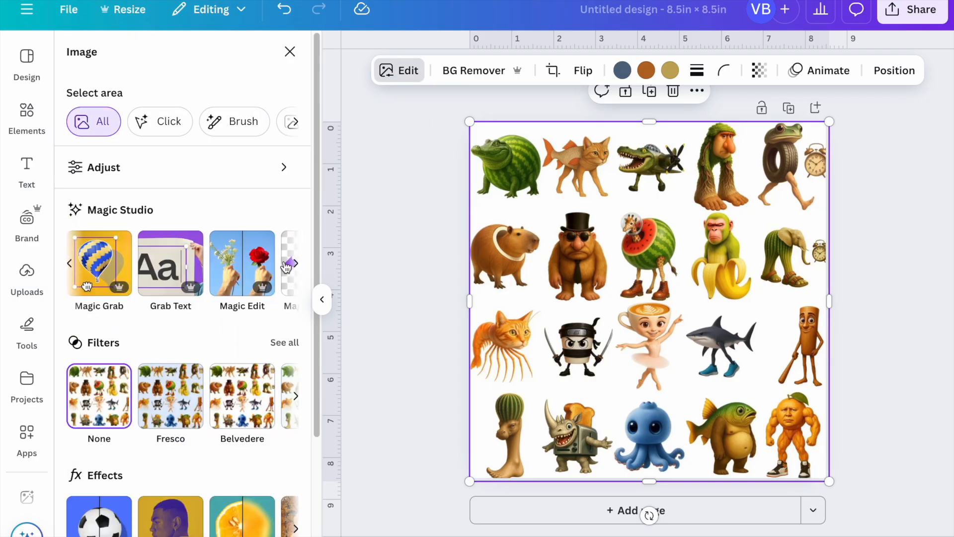
click(119, 268)
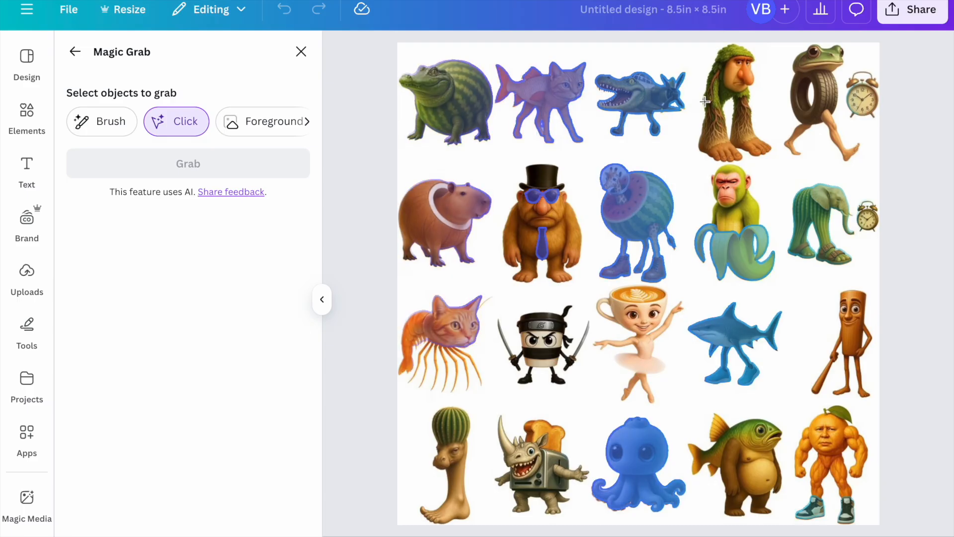
click(755, 266)
click(740, 226)
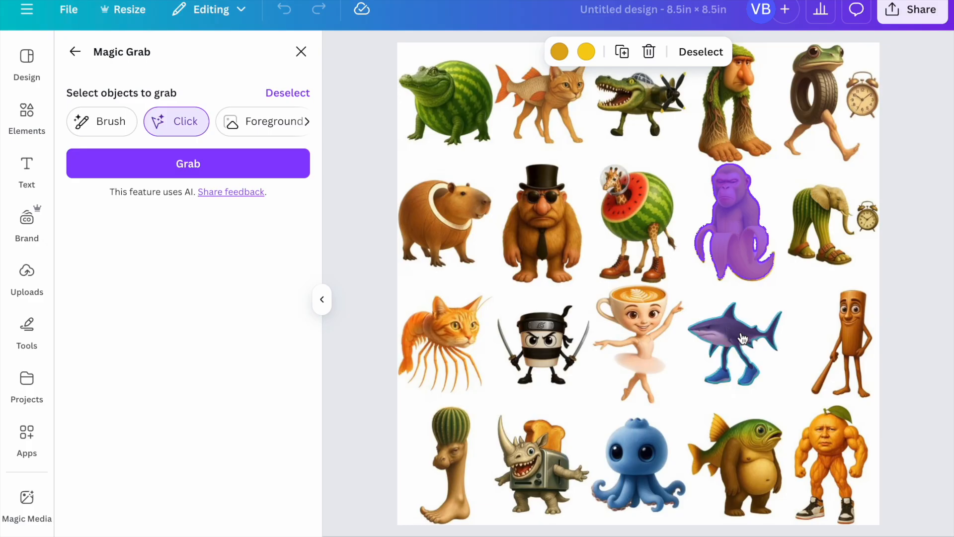
click(198, 163)
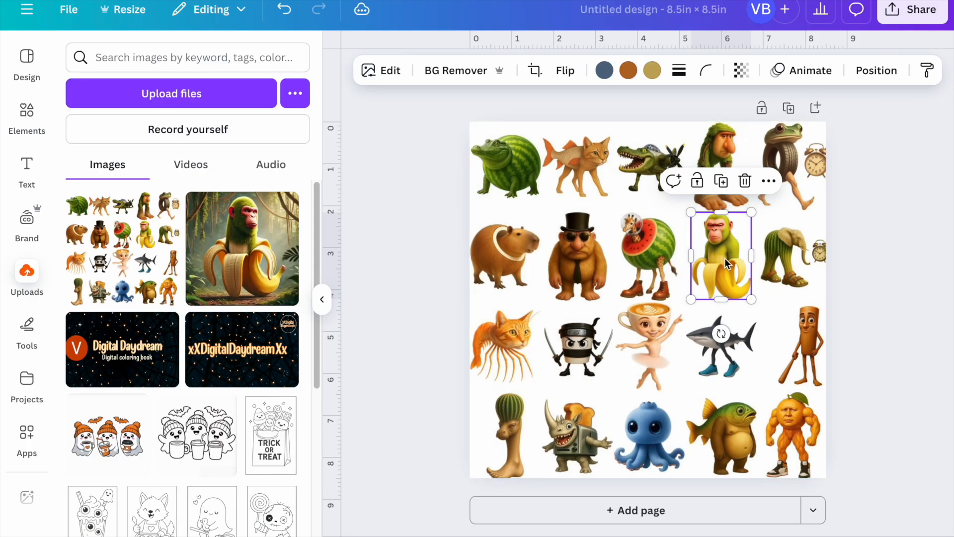
- Duplicate the extracted banana monkey and add several blank pages to the design
right_click(725, 262)
click(776, 166)
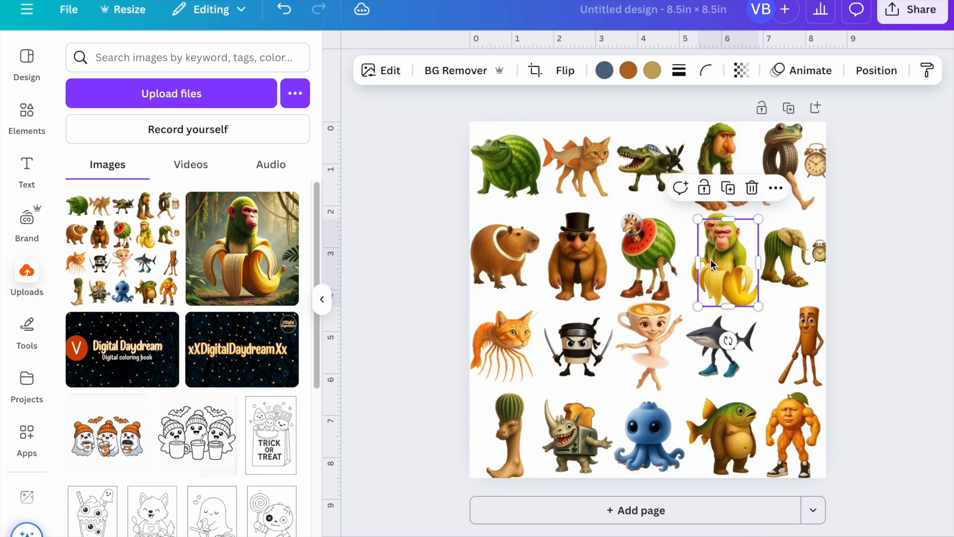
click(706, 511)
click(706, 511)
click(706, 511)
click(707, 511)
click(707, 511)
- Move the banana monkey copy onto page 2 and enlarge it to the full page height
scroll(625, 290, up, 20)
scroll(625, 290, up, 8)
drag(726, 273, 638, 413)
drag(607, 368, 477, 181)
scroll(744, 417, down, 1)
drag(667, 428, 750, 473)
drag(666, 410, 720, 417)
drag(764, 499, 771, 508)
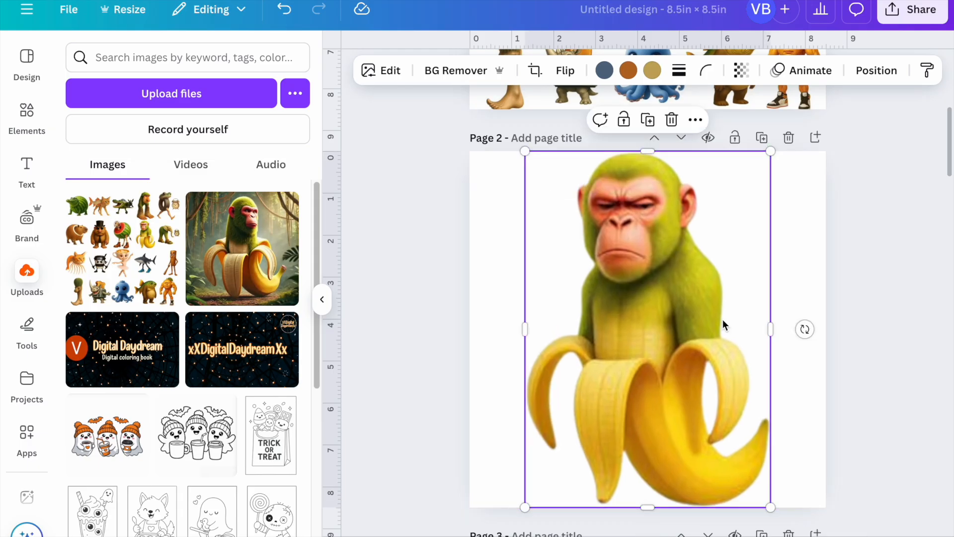
- Scale the banana monkey on page 2 down slightly and center it, leaving a margin around it
scroll(709, 315, up, 6)
scroll(774, 311, down, 5)
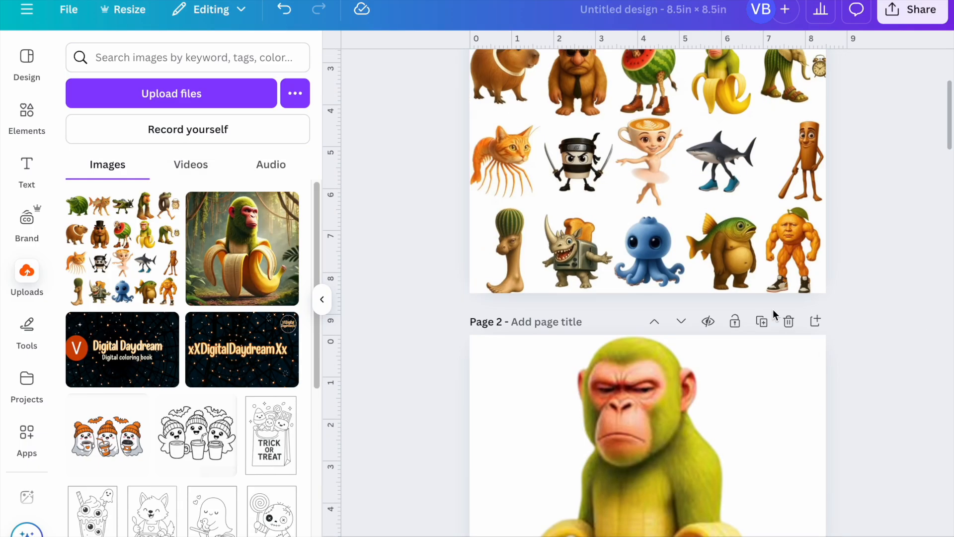
click(663, 261)
drag(525, 196, 558, 242)
scroll(896, 388, down, 2)
drag(702, 339, 684, 316)
click(883, 328)
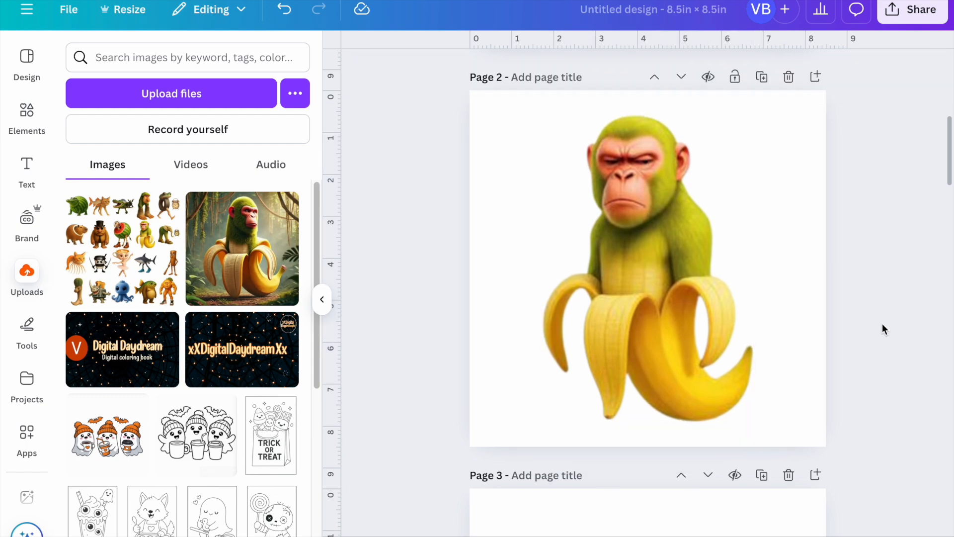
- Use Magic Grab on the character sheet to extract the coffee cup ballerina
scroll(883, 328, up, 6)
click(542, 164)
click(382, 71)
click(248, 301)
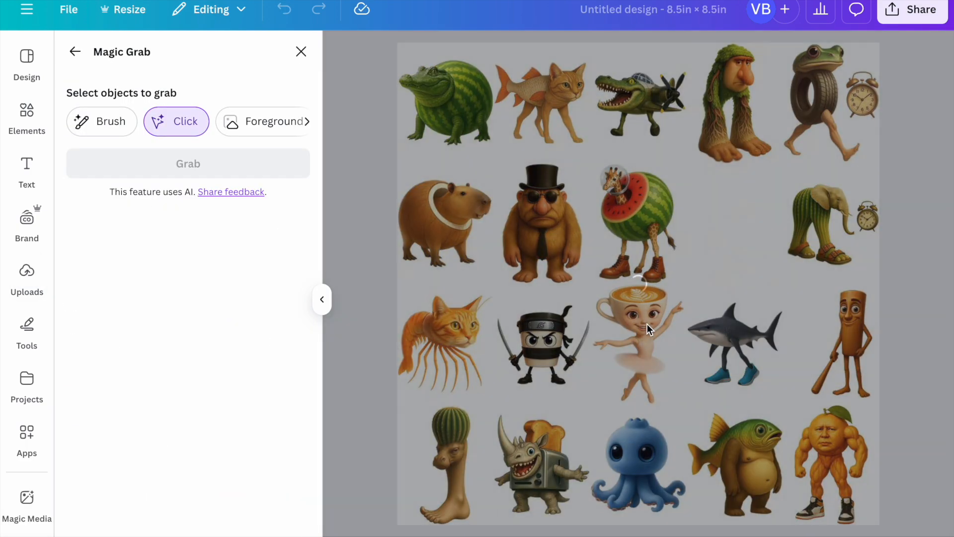
click(647, 329)
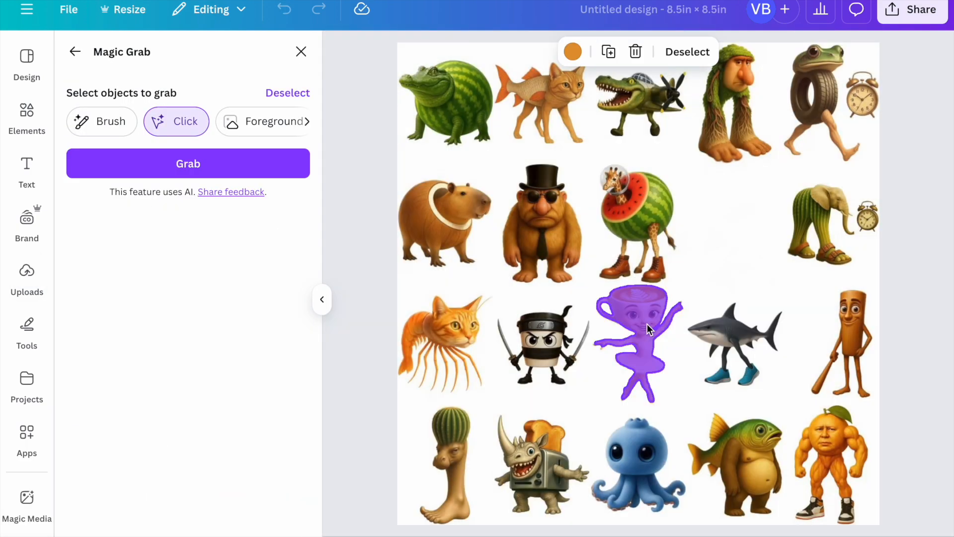
click(212, 169)
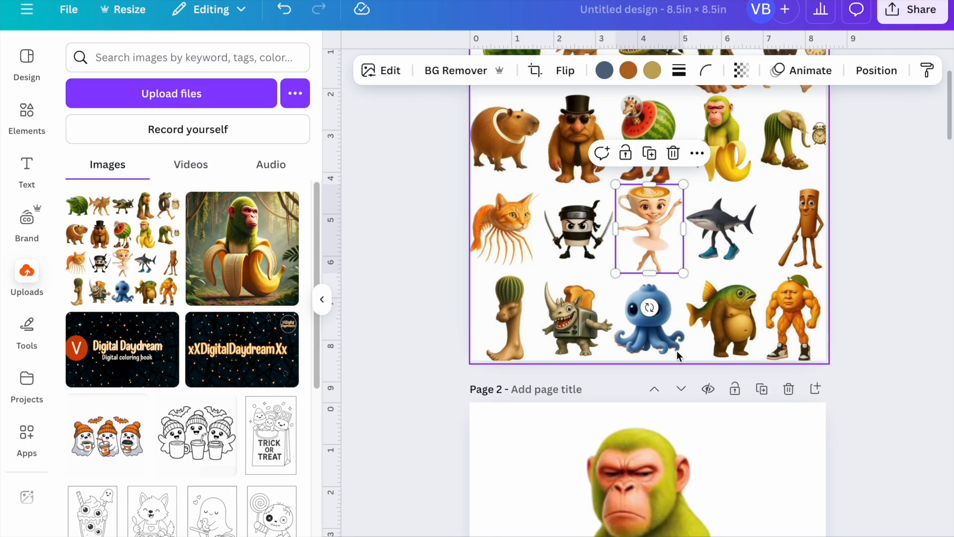
- Duplicate the coffee cup ballerina, move the copy onto page 3 and enlarge it
right_click(652, 231)
drag(639, 228, 627, 271)
drag(592, 220, 614, 196)
scroll(615, 209, up, 7)
drag(656, 275, 779, 432)
drag(711, 387, 700, 387)
drag(636, 323, 633, 352)
- Scale the ballerina on page 3 down slightly and center it, leaving a margin around it
scroll(648, 383, down, 7)
drag(530, 156, 572, 210)
drag(636, 281, 609, 255)
drag(546, 187, 530, 175)
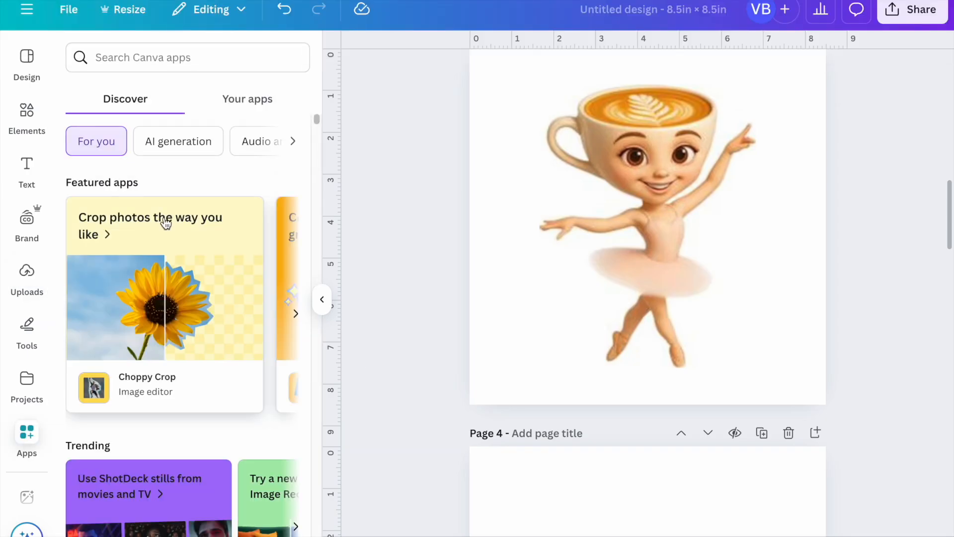
- Find and open the Image Upscaler app, and set it to upscale an entire page
text(upsca)
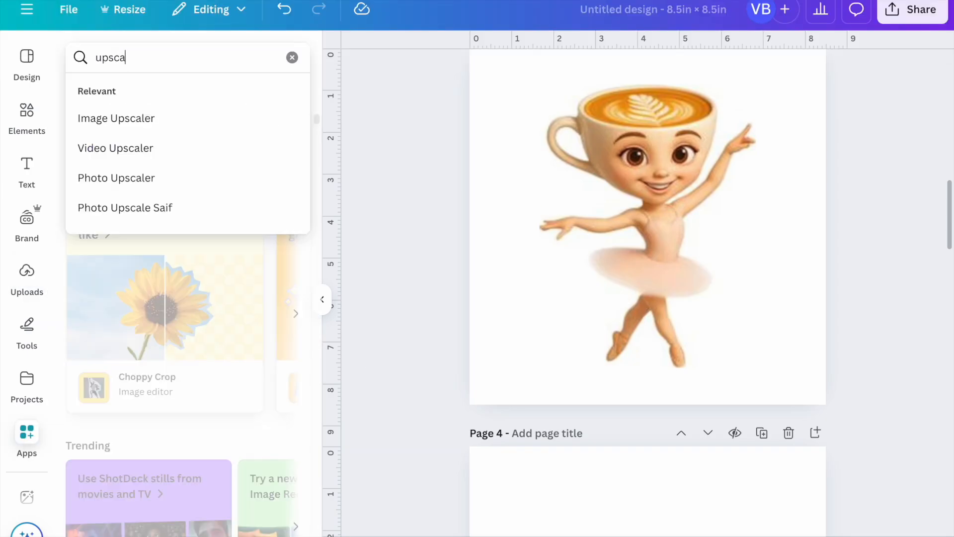
click(128, 120)
click(90, 106)
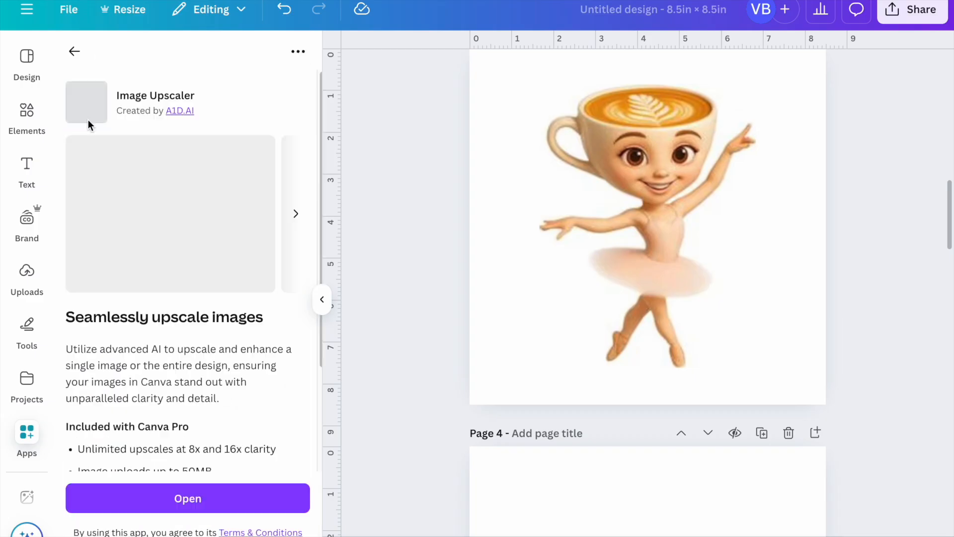
click(232, 500)
click(273, 114)
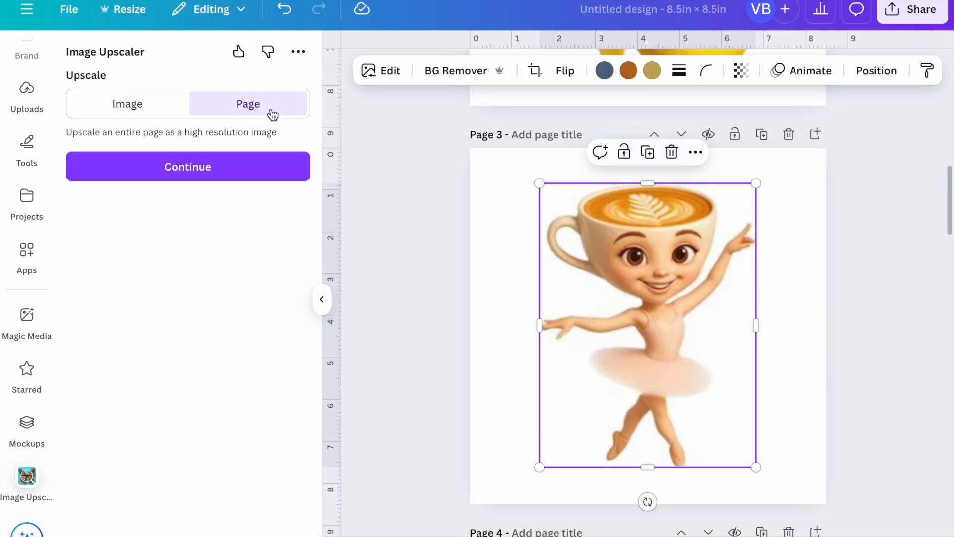
- Export only page 3 with the ballerina to the Image Upscaler and upscale it at 2x resolution
click(489, 284)
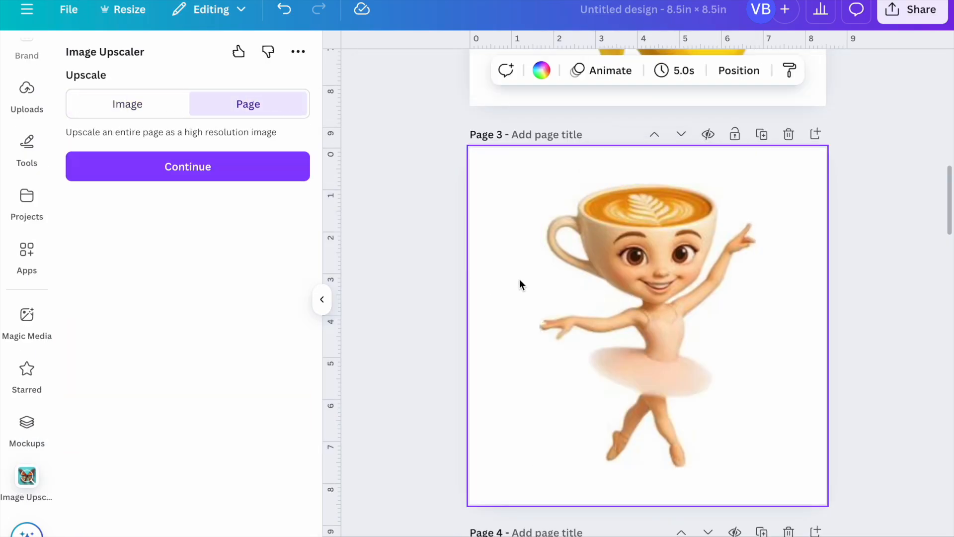
click(270, 164)
click(124, 345)
click(87, 181)
scroll(87, 209, down, 3)
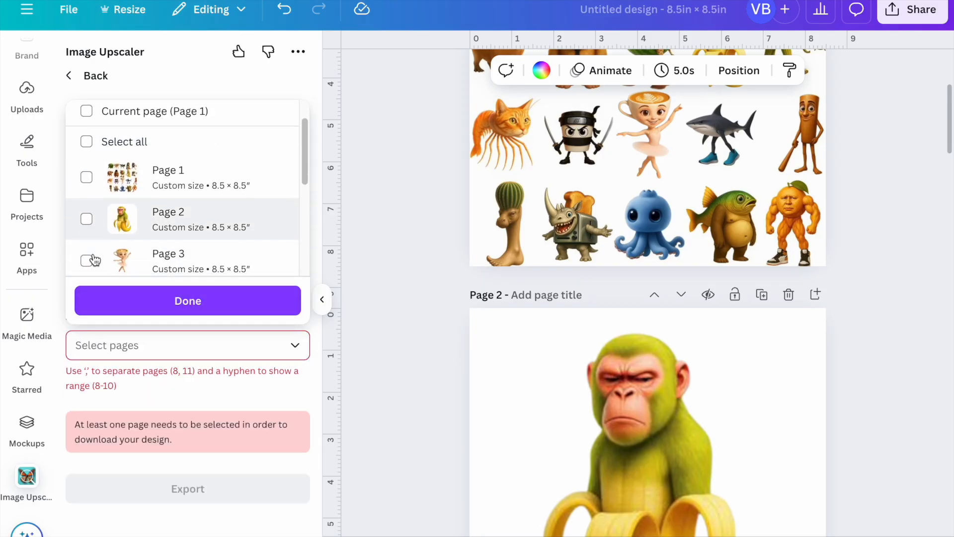
click(86, 162)
click(184, 301)
click(190, 398)
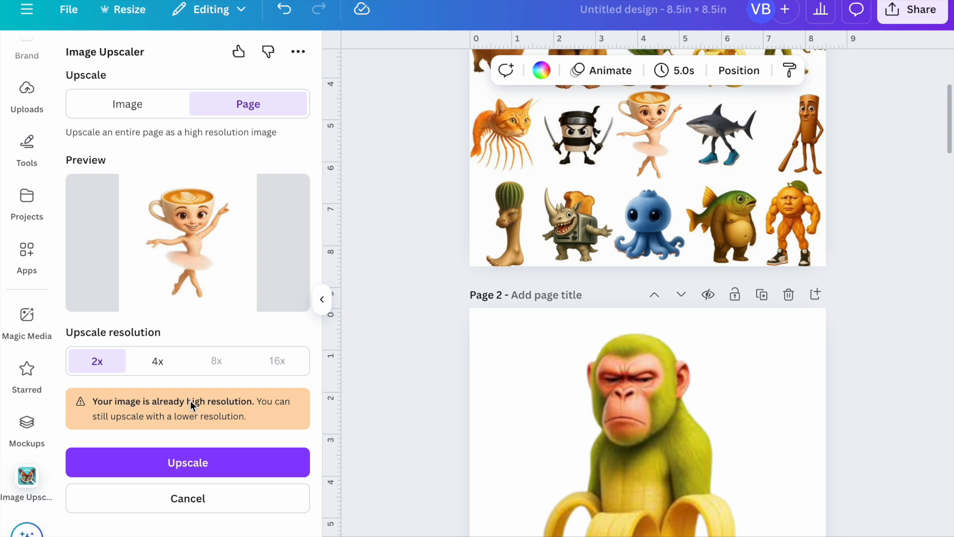
click(184, 463)
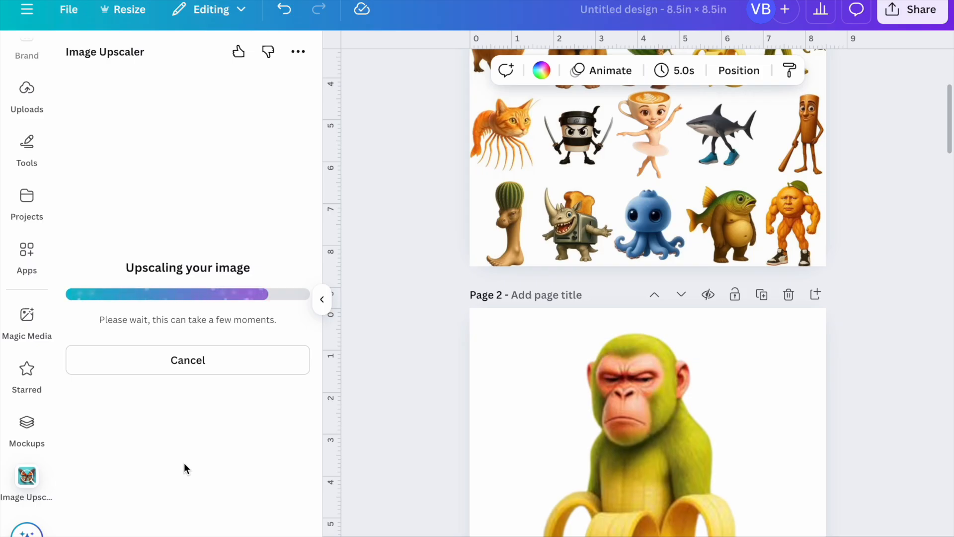
- Add the enhanced ballerina image to the design and enlarge it on page 4 to nearly fill the page
click(250, 374)
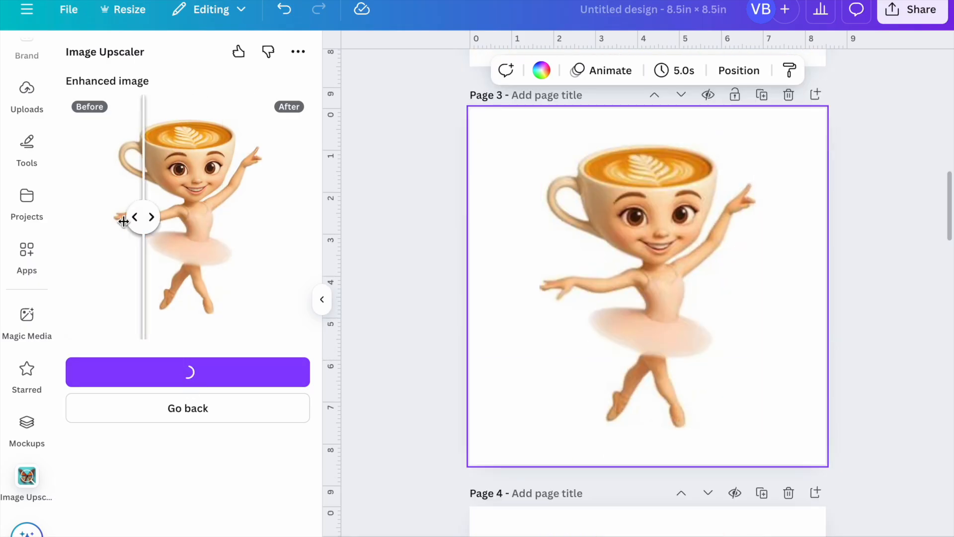
drag(625, 306, 568, 272)
drag(661, 323, 795, 524)
scroll(689, 361, down, 2)
scroll(885, 348, up, 10)
click(874, 362)
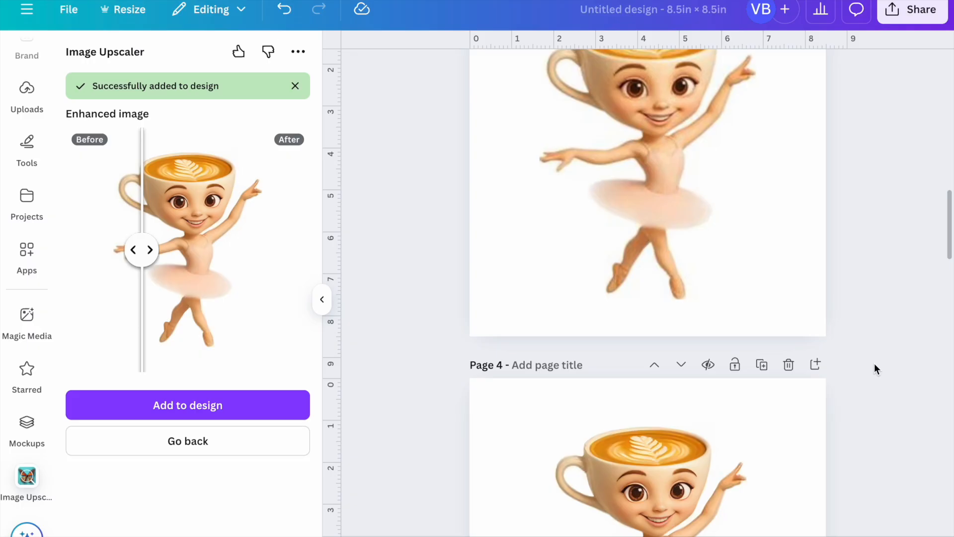
- Compare the ballerina images on pages 3 and 4, and delete the original from page 3
scroll(740, 357, up, 2)
scroll(740, 356, down, 9)
scroll(739, 353, up, 5)
scroll(737, 350, down, 4)
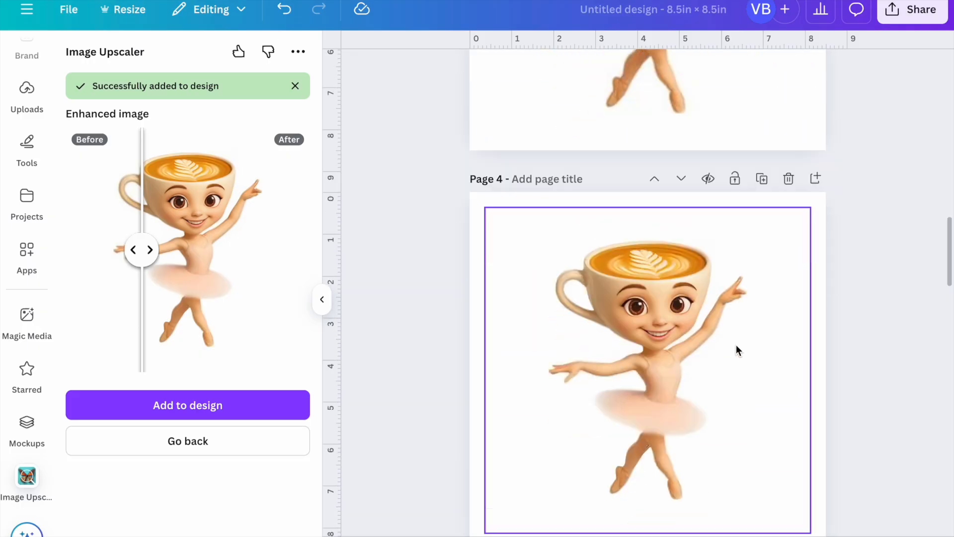
scroll(845, 329, up, 7)
click(738, 239)
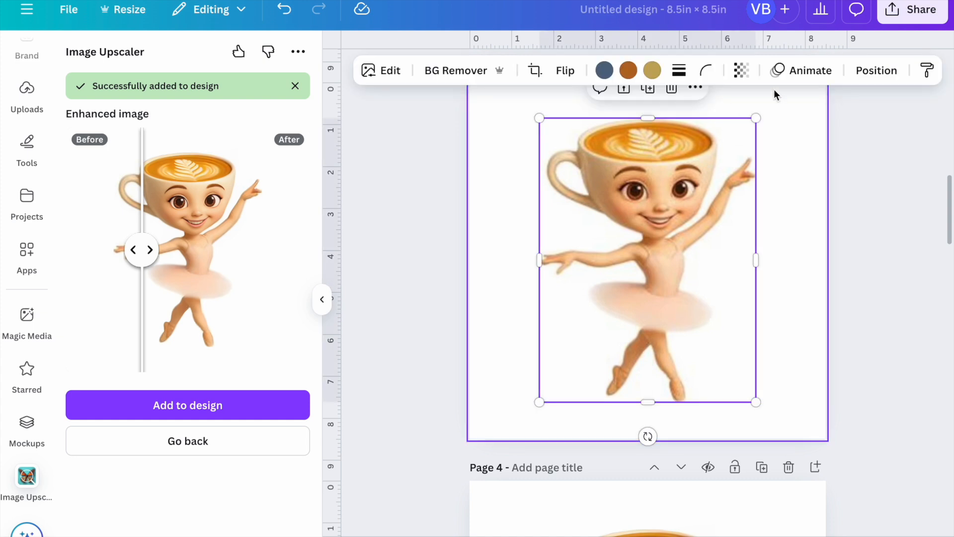
click(672, 97)
- Export only page 2 with the banana monkey to the Image Upscaler and upscale it
scroll(831, 271, up, 9)
click(705, 287)
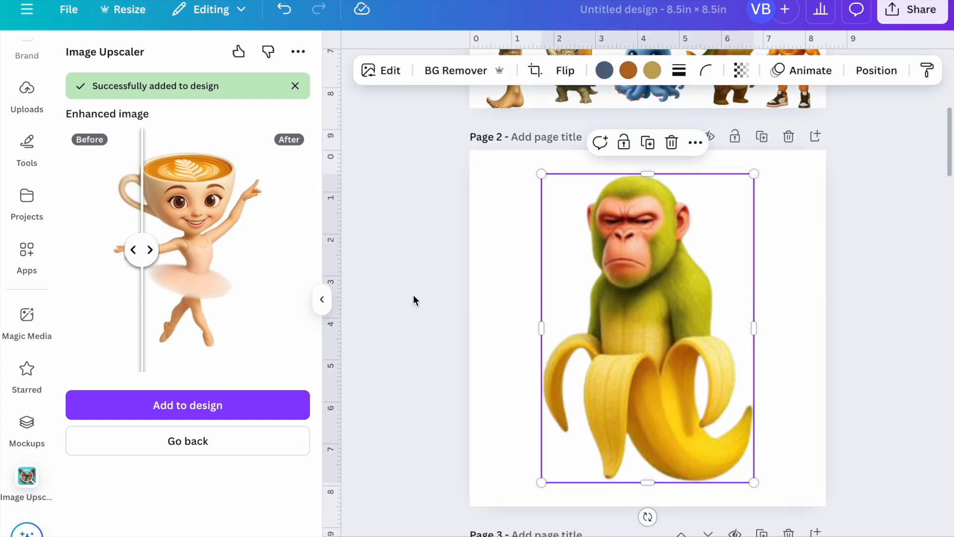
click(248, 446)
click(230, 176)
click(153, 342)
click(87, 181)
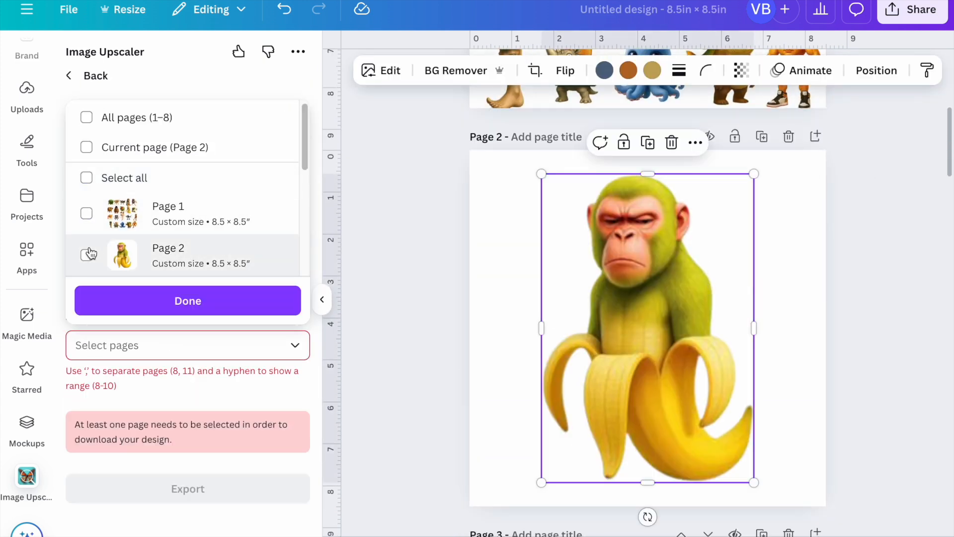
click(89, 254)
click(188, 301)
click(207, 405)
scroll(842, 413, up, 2)
click(180, 449)
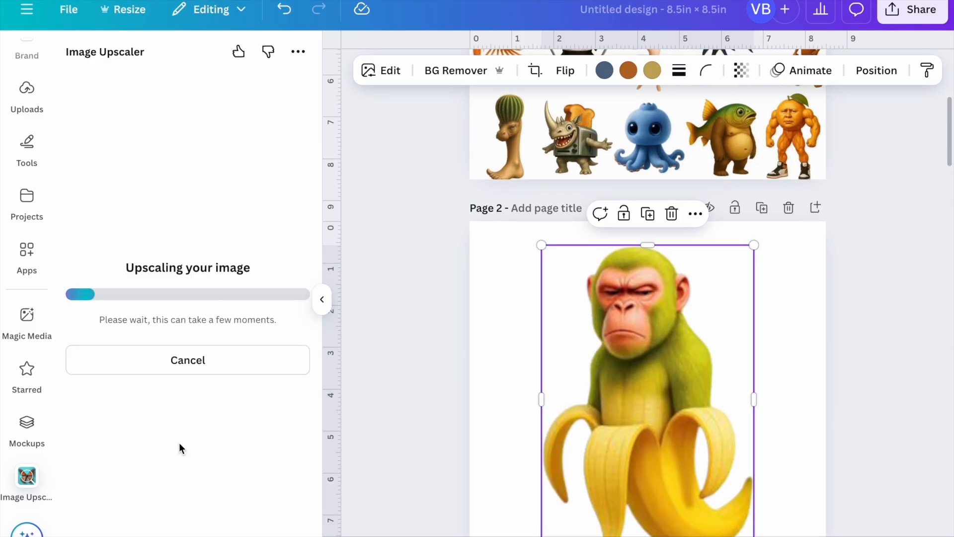
scroll(354, 389, down, 15)
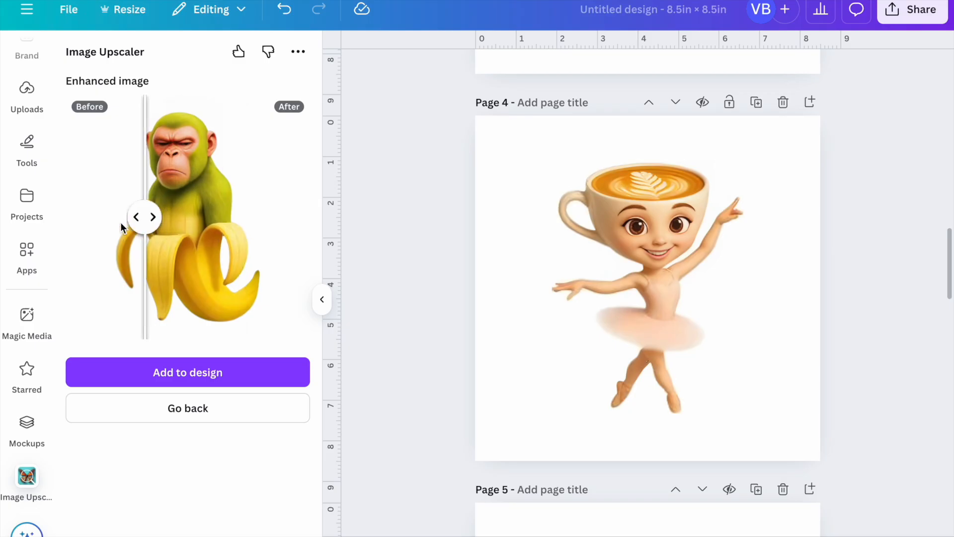
- Add the enhanced banana monkey to the design, move it onto page 3, enlarge it and center it on the page
click(234, 378)
scroll(564, 413, up, 15)
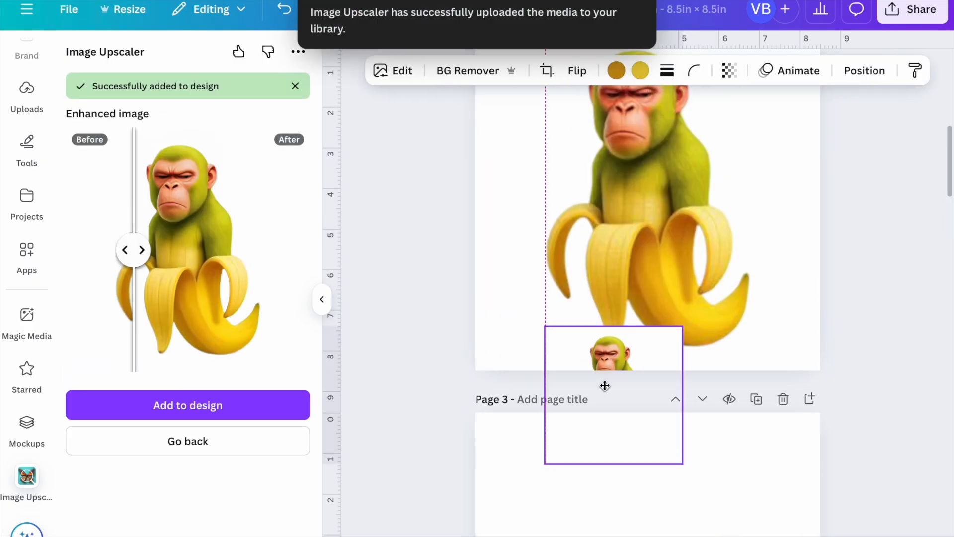
scroll(605, 386, down, 5)
drag(605, 386, 605, 262)
drag(682, 341, 827, 485)
drag(692, 422, 656, 405)
drag(791, 467, 823, 511)
drag(725, 442, 706, 429)
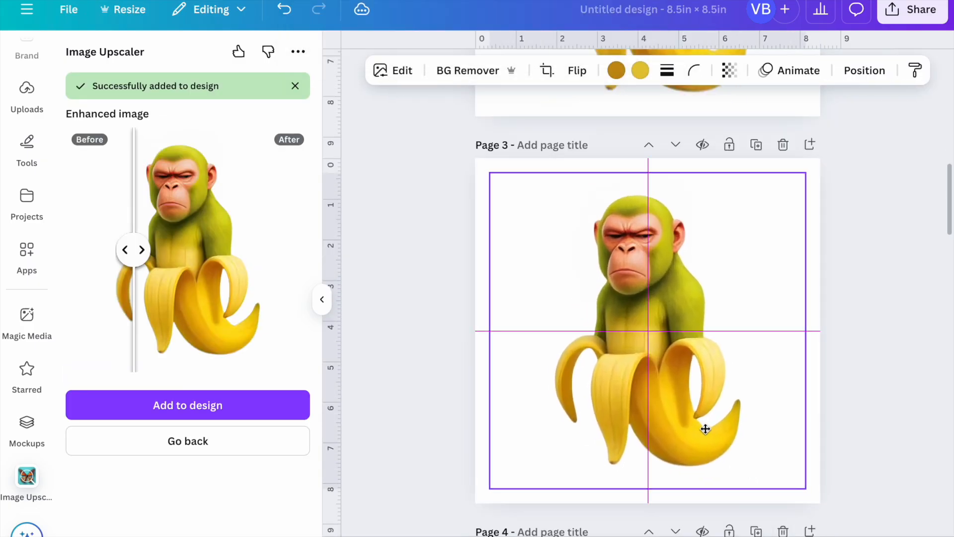
- Enlarge the enhanced banana monkey on page 3 until its frame extends past the page edges, and recenter it
click(863, 424)
scroll(863, 424, down, 5)
scroll(863, 424, up, 10)
scroll(862, 424, down, 3)
scroll(863, 424, up, 4)
scroll(863, 424, down, 5)
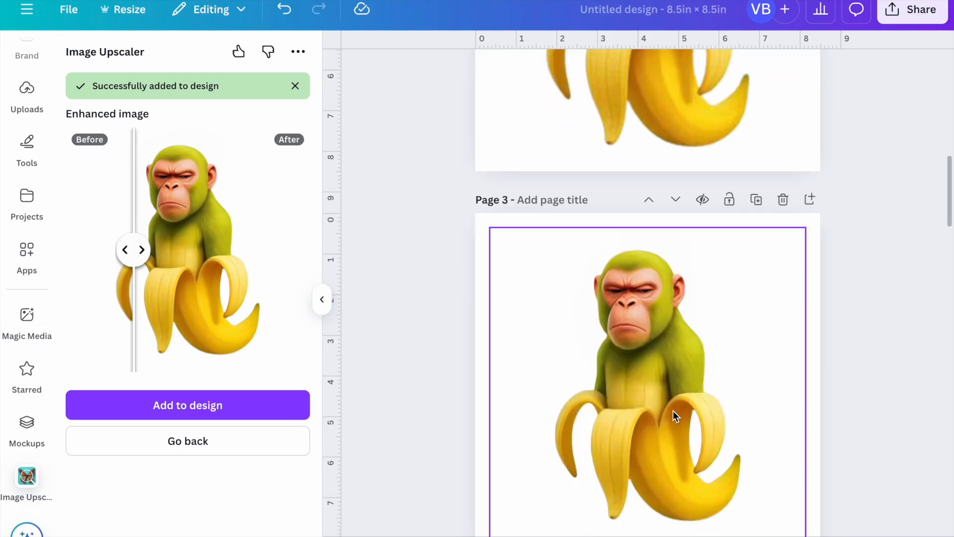
click(673, 411)
drag(490, 227, 432, 170)
drag(606, 328, 642, 379)
click(890, 330)
- Try to move the enhanced banana monkey from page 3 up onto page 2
scroll(857, 347, up, 4)
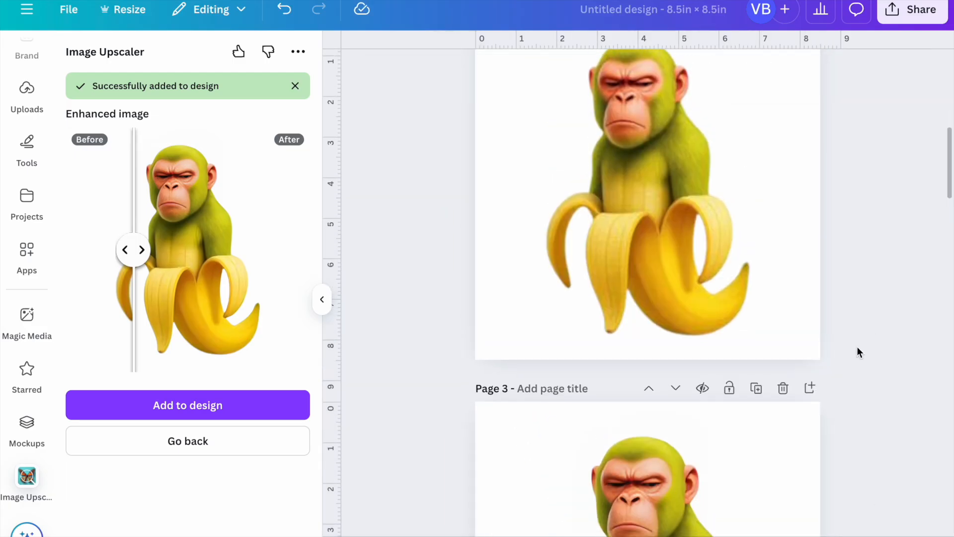
scroll(856, 346, down, 5)
scroll(856, 347, up, 3)
drag(706, 459, 792, 150)
scroll(854, 396, up, 2)
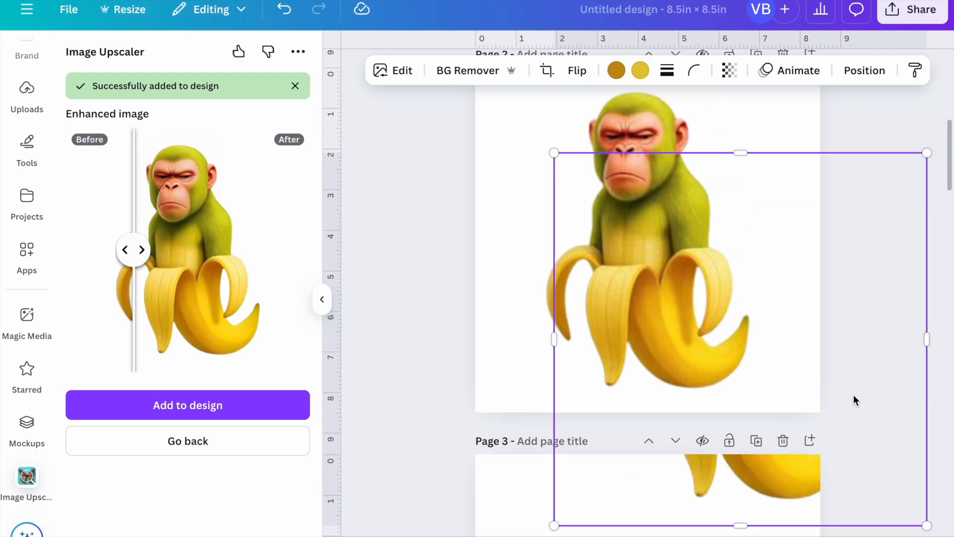
right_click(818, 485)
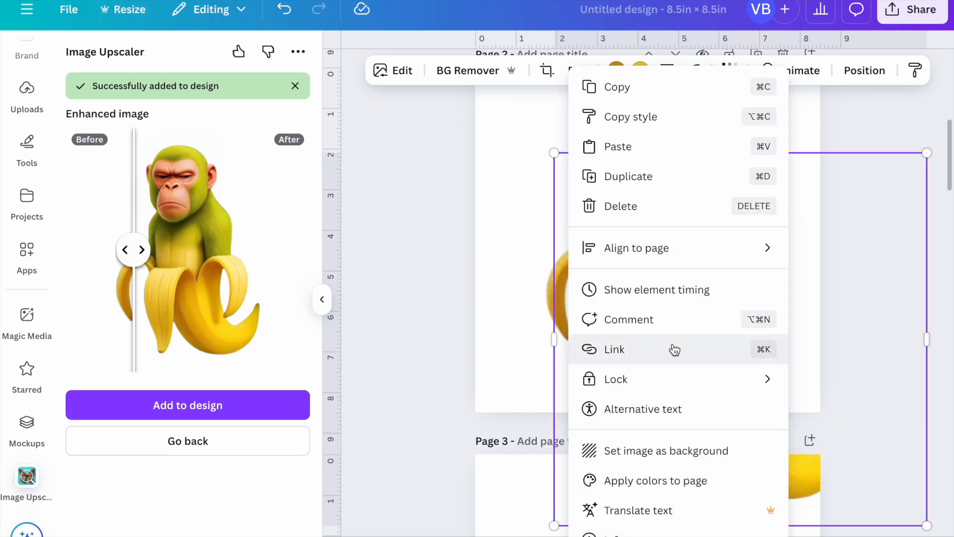
click(825, 360)
drag(749, 421, 660, 480)
click(872, 331)
scroll(872, 332, up, 1)
- Arrange the original and enhanced banana monkeys side by side on page 2 to compare their quality
drag(715, 357, 880, 207)
drag(545, 207, 453, 215)
drag(726, 264, 703, 270)
drag(610, 273, 678, 273)
drag(766, 264, 747, 260)
click(854, 326)
click(725, 303)
drag(651, 268, 648, 269)
click(889, 311)
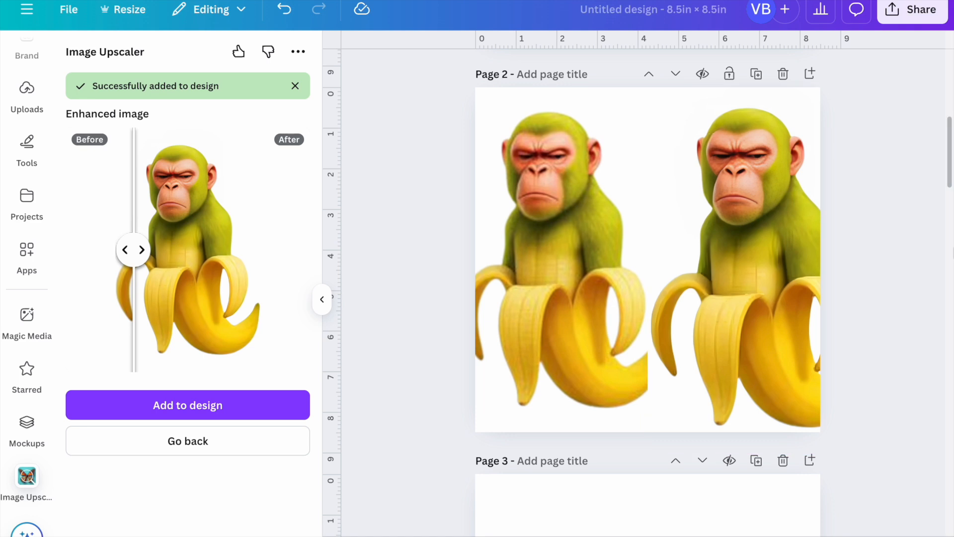
- Move the enhanced banana monkey back to page 3, and resize and center it to fill the page
scroll(791, 184, down, 2)
drag(792, 190, 620, 164)
scroll(620, 164, down, 8)
scroll(622, 166, up, 4)
click(774, 188)
click(730, 224)
drag(773, 186, 724, 248)
drag(670, 285, 741, 220)
drag(547, 184, 530, 164)
drag(567, 308, 485, 320)
drag(615, 318, 649, 328)
click(873, 311)
scroll(873, 311, down, 5)
scroll(873, 311, up, 7)
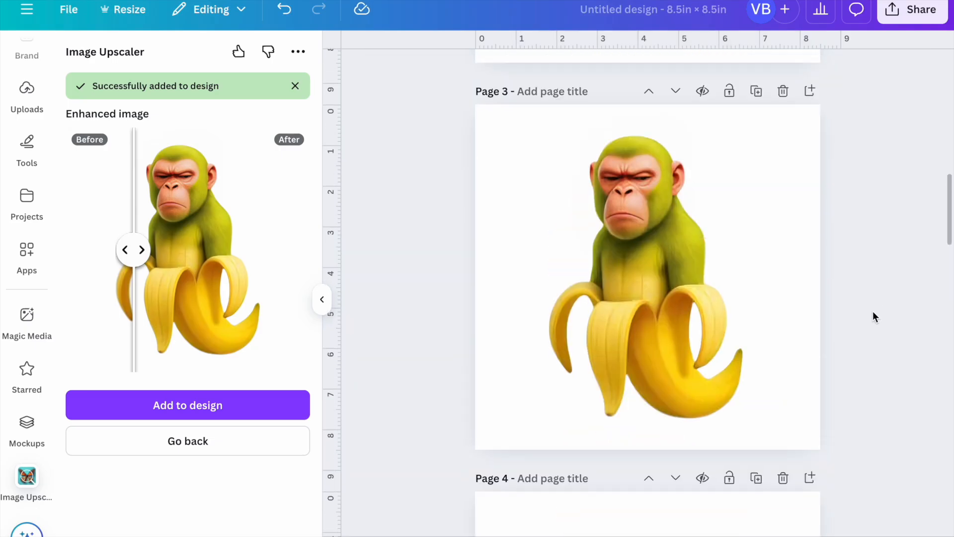
- Download only pages 2 and 3 of the design as PNG files, excluding the character sheet on page 1
scroll(872, 311, up, 5)
click(912, 9)
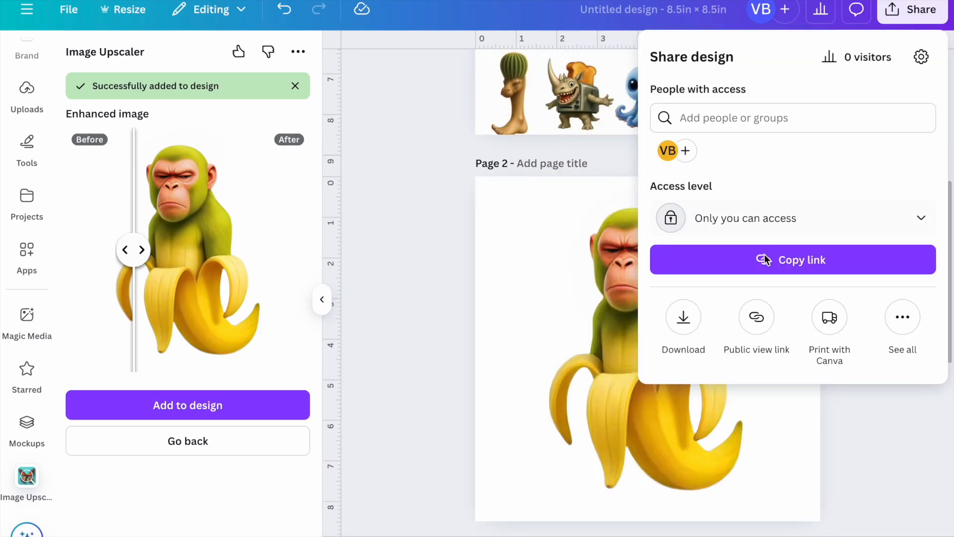
click(668, 318)
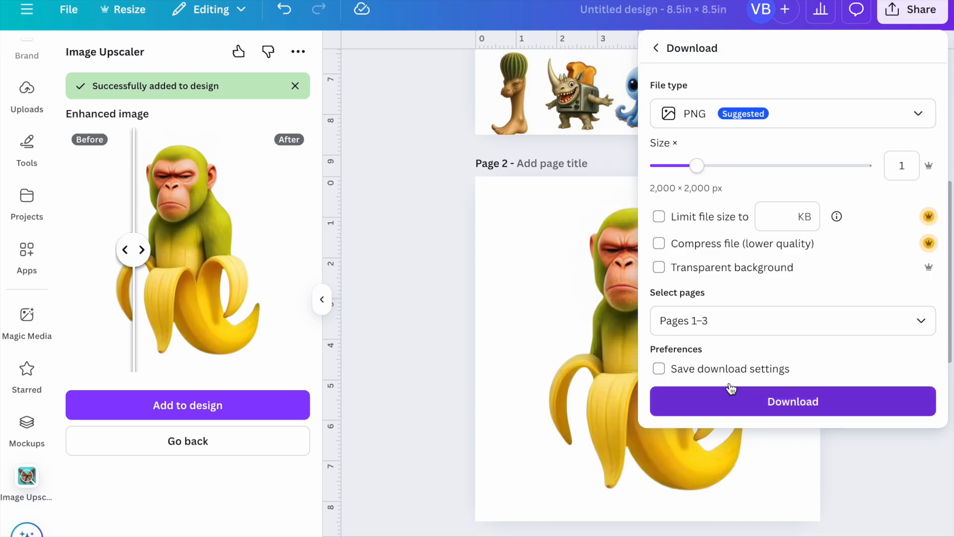
click(675, 326)
click(675, 189)
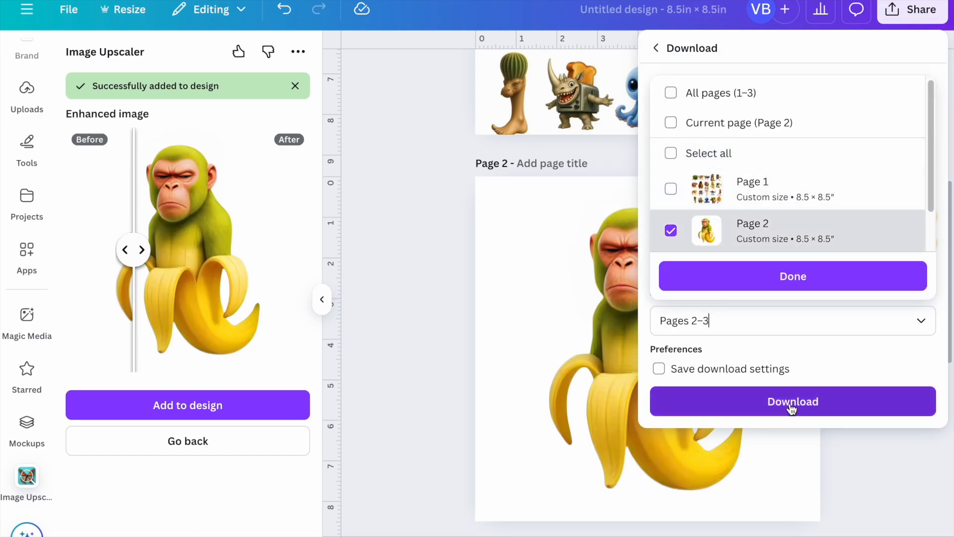
click(789, 402)
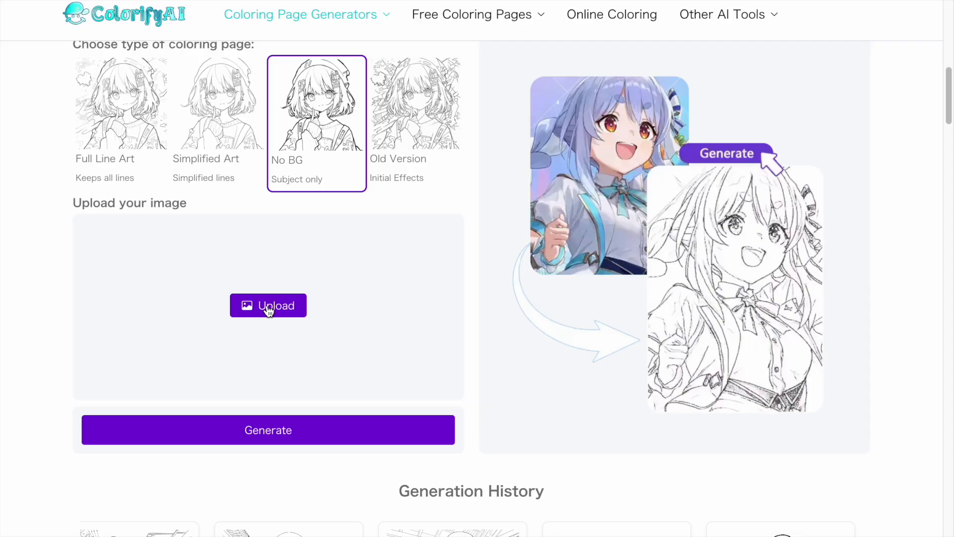
- Switch to ColorifyAI, upload the exported banana monkey image and generate a coloring page from it
click(268, 307)
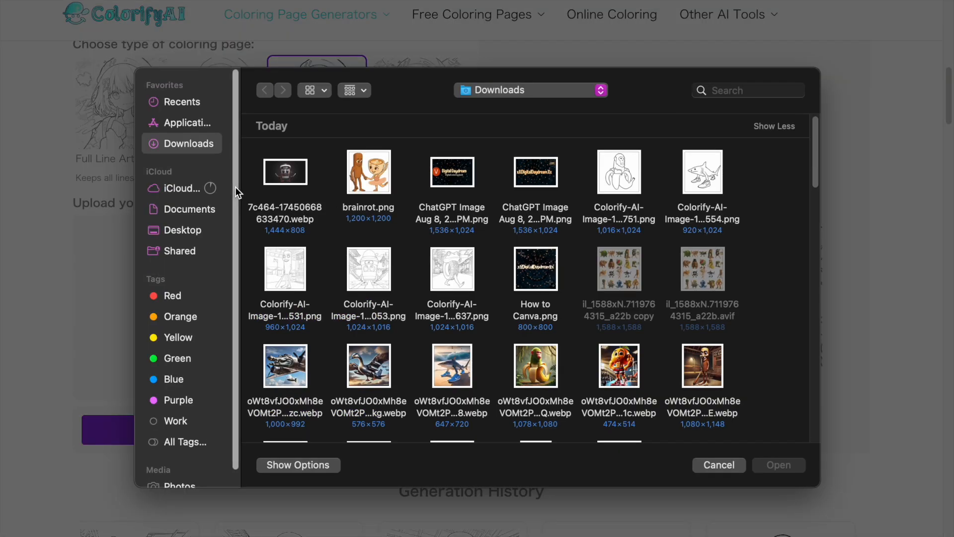
scroll(455, 350, down, 5)
double_click(455, 350)
click(288, 169)
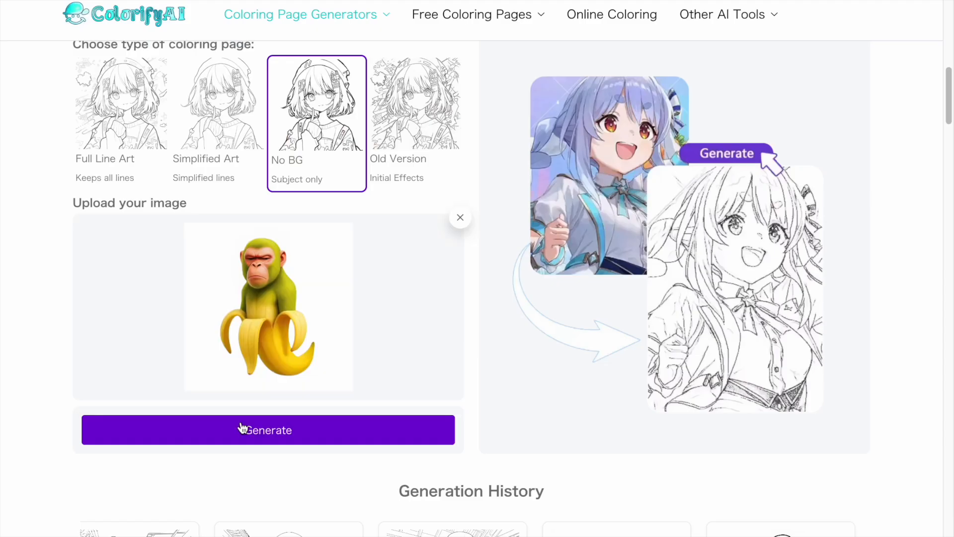
click(327, 391)
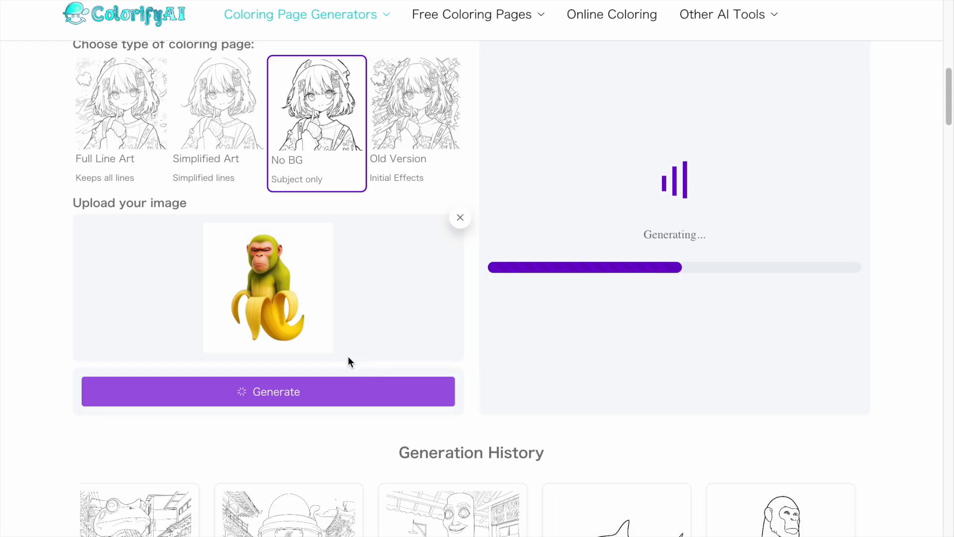
scroll(405, 454, down, 3)
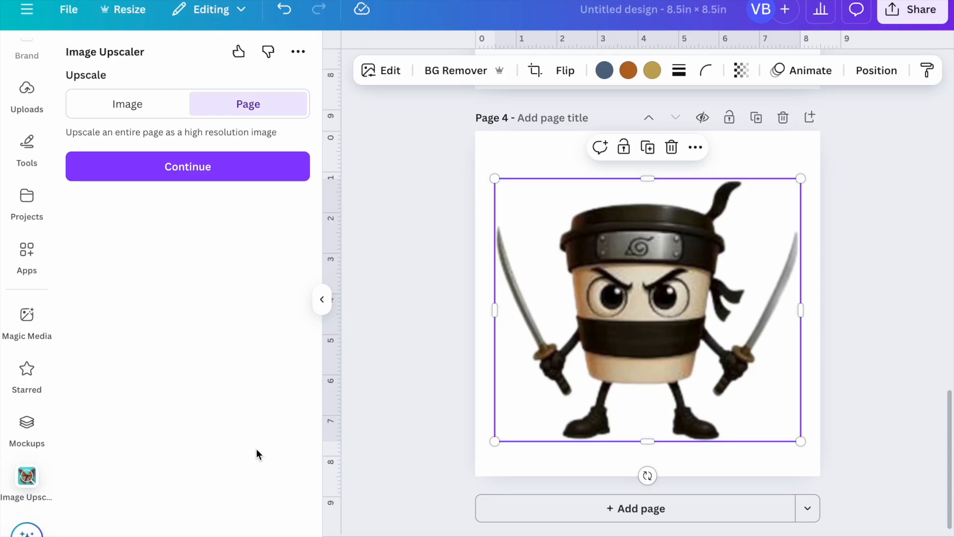
- Back in Canva, export only page 4 with the ninja coffee cup to the Image Upscaler and upscale it at 4x
click(187, 164)
click(187, 343)
scroll(187, 198, down, 2)
click(86, 249)
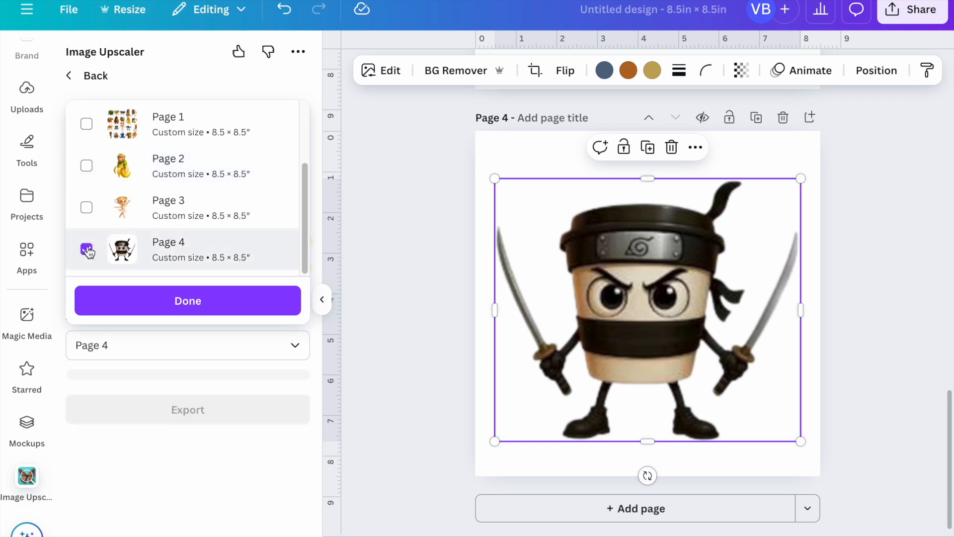
click(188, 300)
click(201, 405)
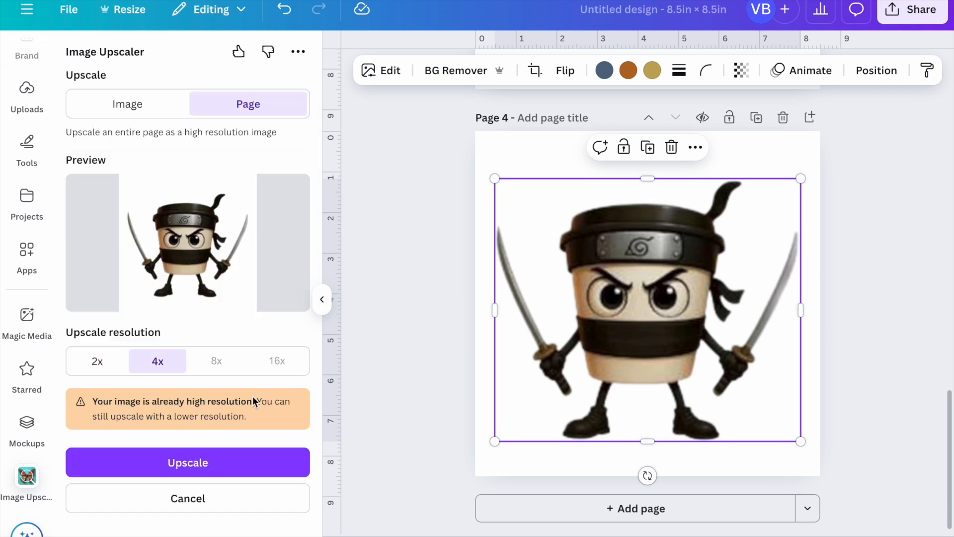
click(239, 460)
- Add page 5 and center the enhanced ninja cup on it, with its frame covering the whole page
click(740, 519)
scroll(686, 495, up, 5)
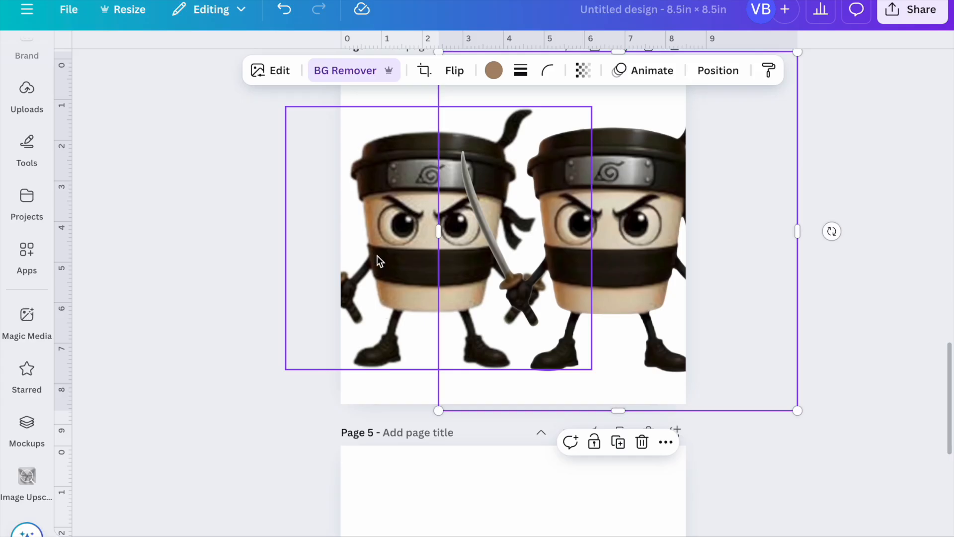
drag(585, 354, 475, 381)
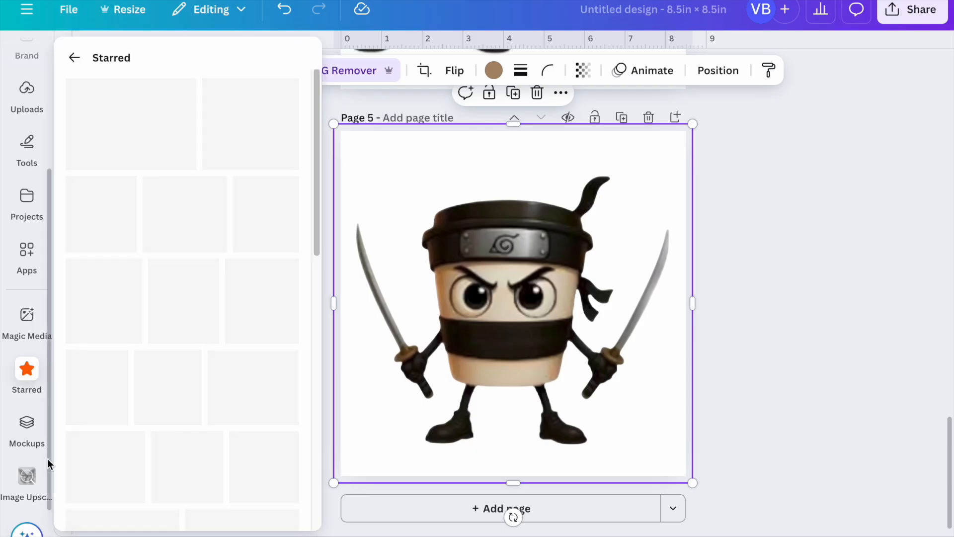
click(26, 476)
drag(629, 319, 623, 319)
- Download only page 4 with the enhanced ninja cup as a PNG
click(910, 11)
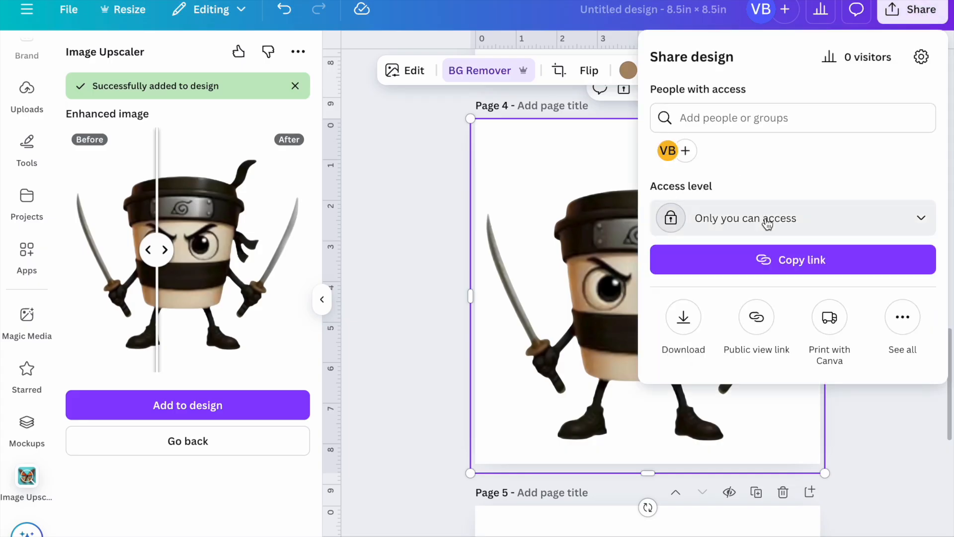
click(684, 318)
click(685, 320)
click(671, 156)
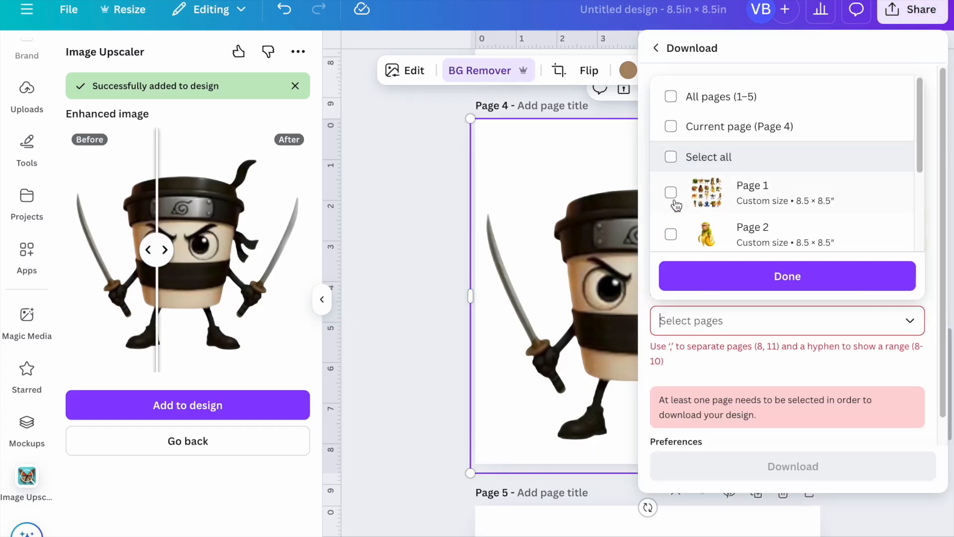
scroll(674, 194, down, 3)
click(672, 188)
click(779, 276)
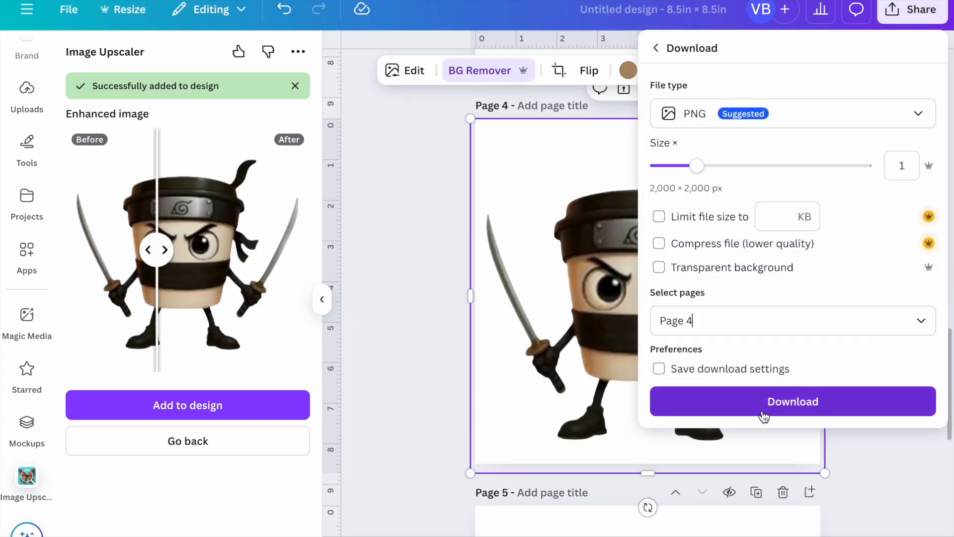
click(759, 403)
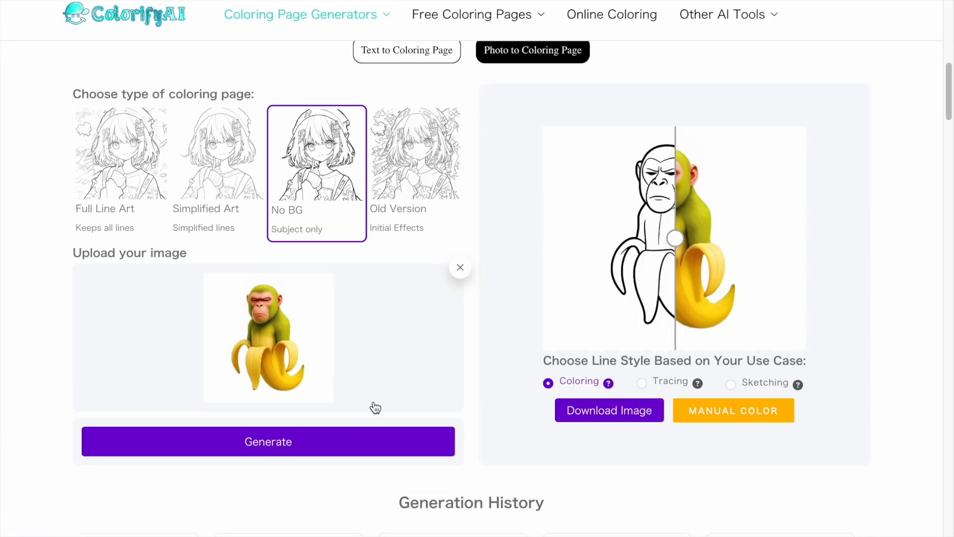
- In ColorifyAI, replace the monkey image with the ninja cup file "Untitled design (5).png" and generate its coloring page
click(460, 267)
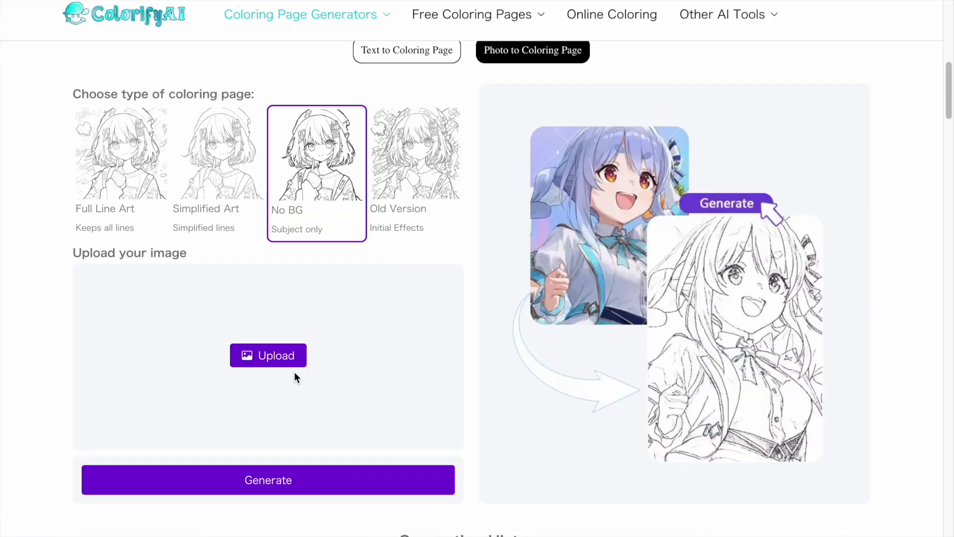
click(292, 354)
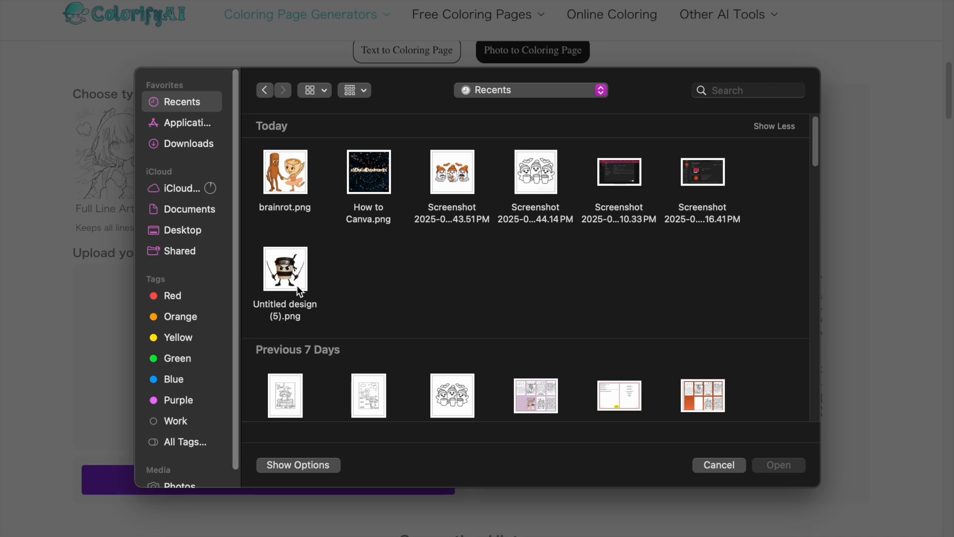
double_click(294, 285)
click(330, 492)
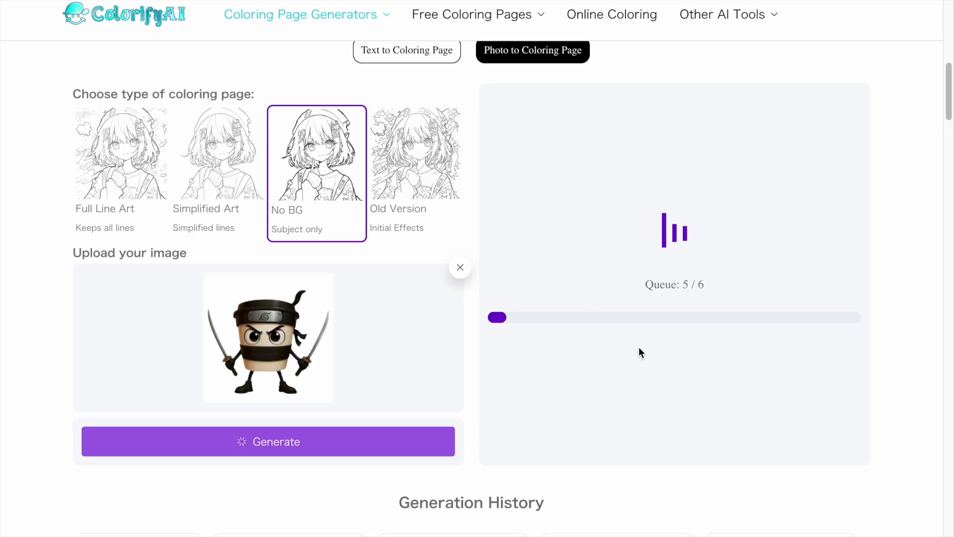
- Reveal the full ninja cup line art with the comparison slider, download the image and review the generation history
drag(583, 234, 798, 314)
click(603, 420)
scroll(459, 375, down, 5)
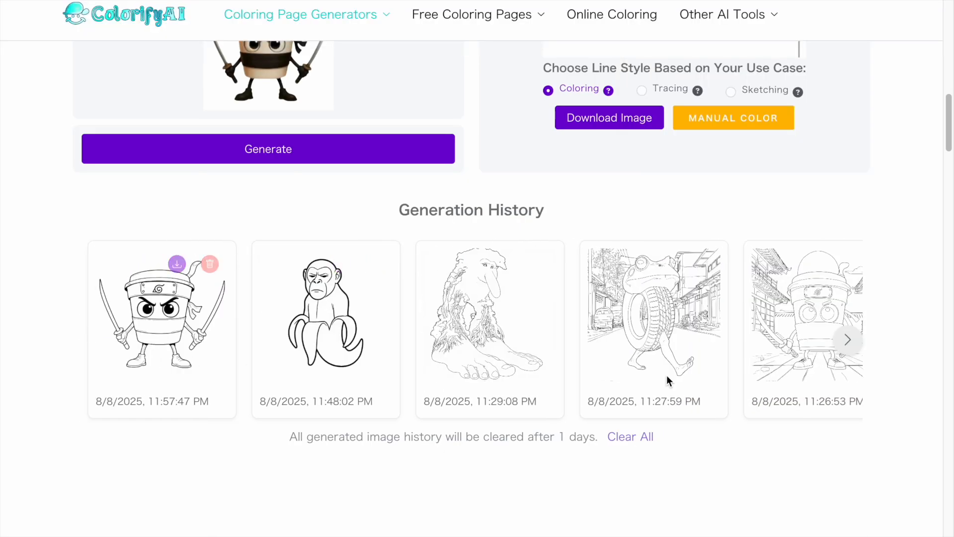
scroll(157, 433, up, 8)
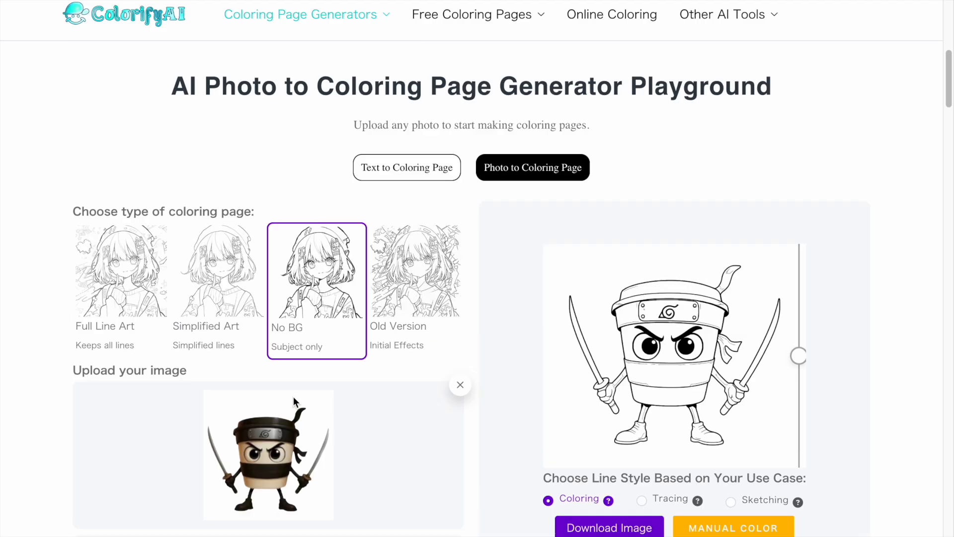
- Switch back to Canva and create a new blank 8.5 × 8.5 in design
click(103, 10)
scroll(620, 338, up, 15)
click(880, 149)
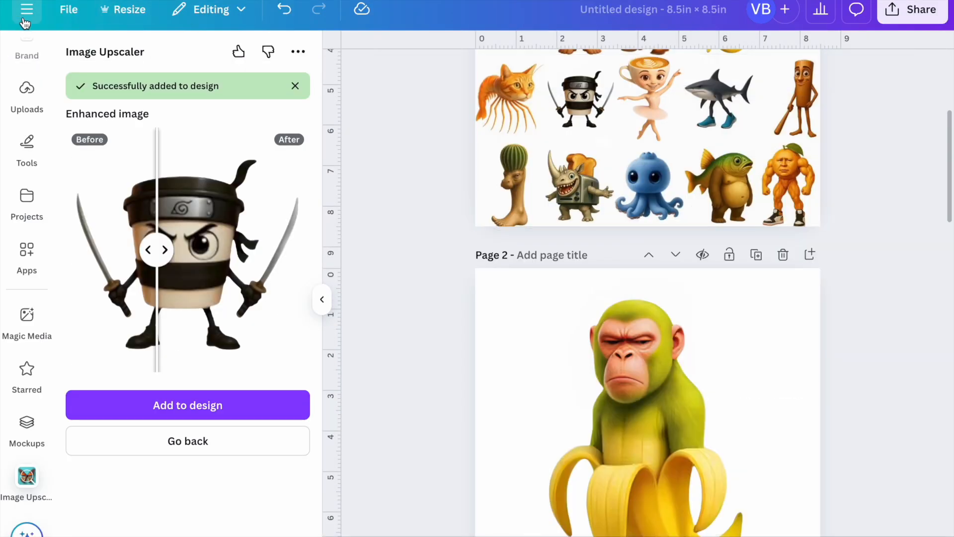
click(26, 9)
click(272, 20)
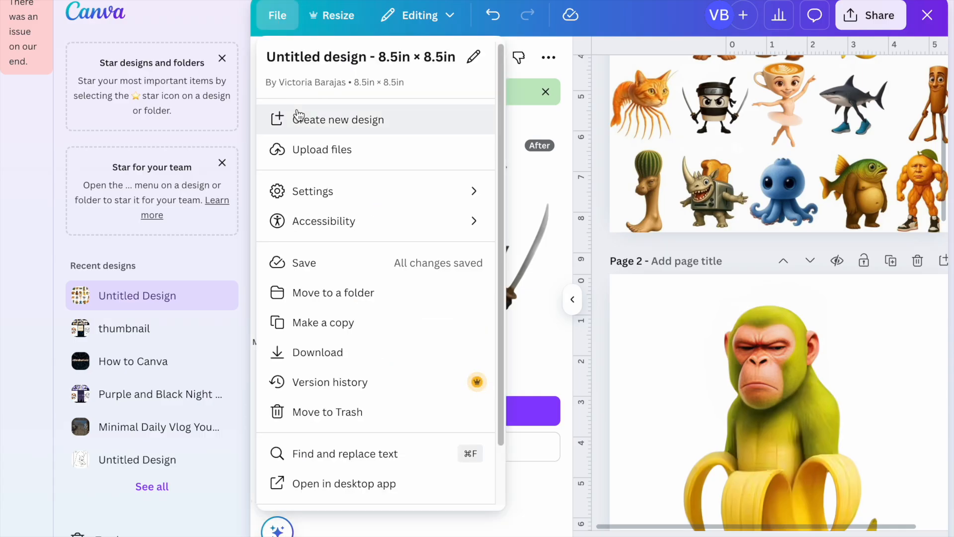
click(300, 117)
click(124, 380)
click(393, 178)
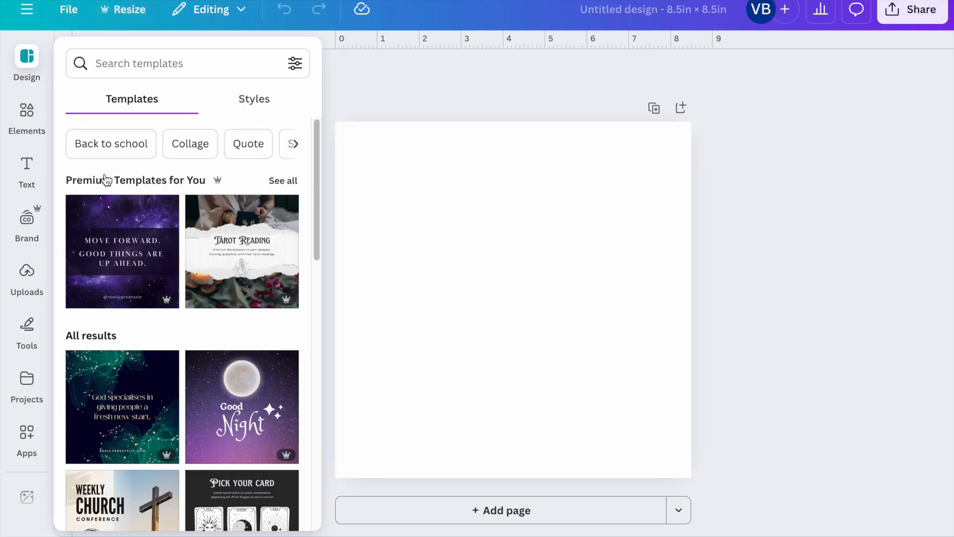
- Upload the ninja cup, banana monkey and shark coloring images from Downloads, and add a page to the design
click(27, 276)
click(171, 91)
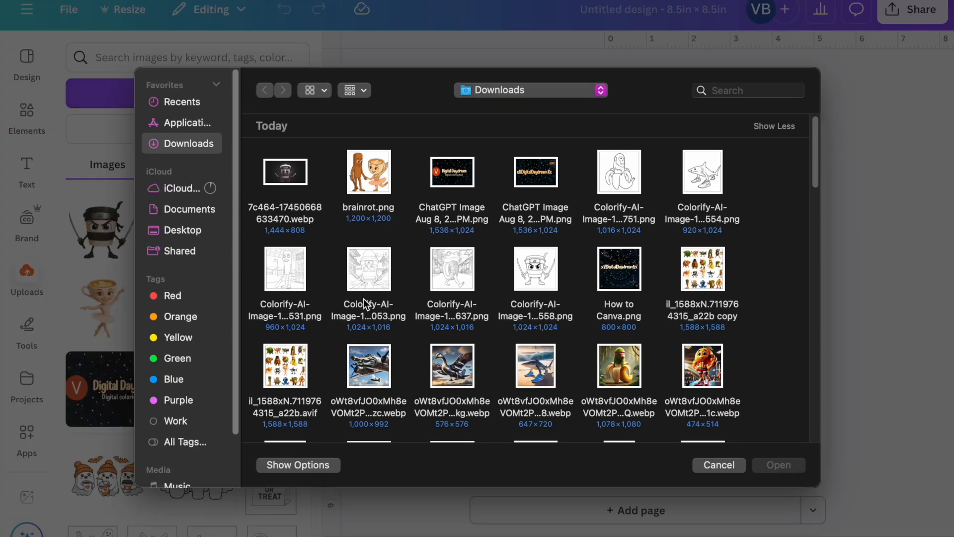
double_click(542, 283)
click(198, 93)
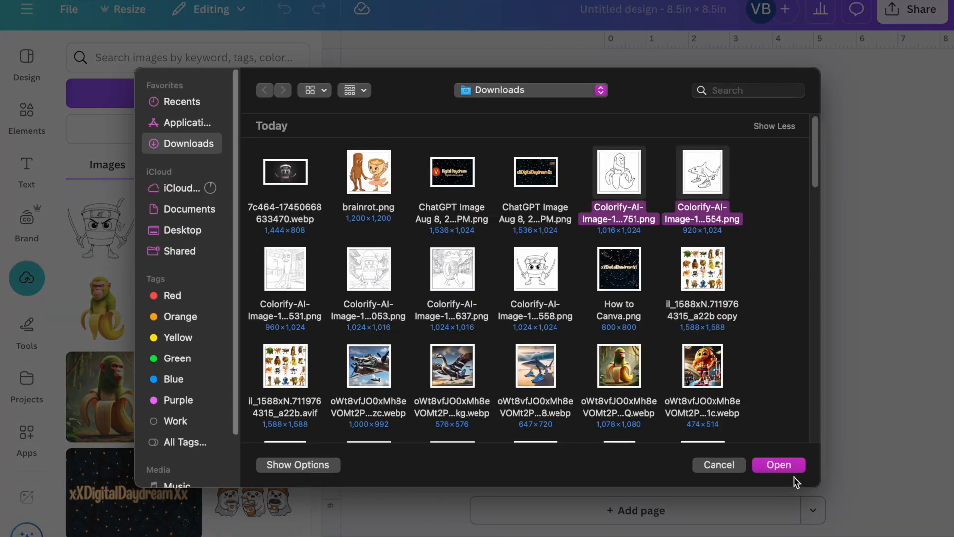
click(789, 466)
click(794, 517)
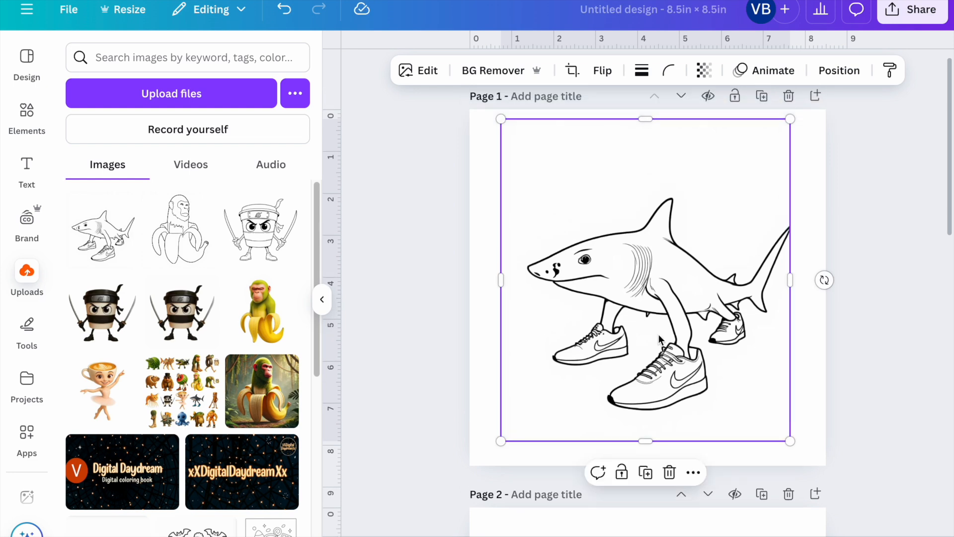
- Upload the frowning banana monkey line art, use it in place of the first monkey on page 2, and enlarge it
scroll(803, 360, down, 5)
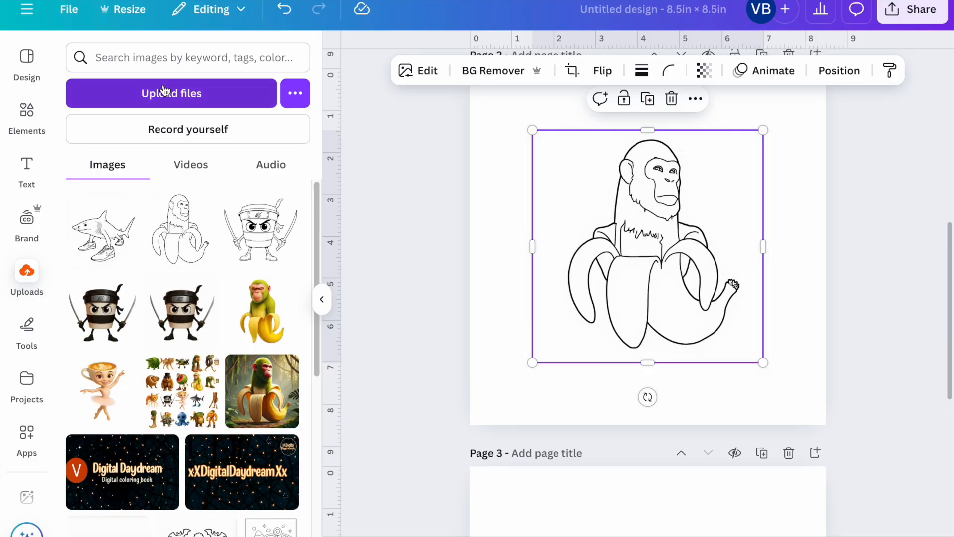
click(166, 91)
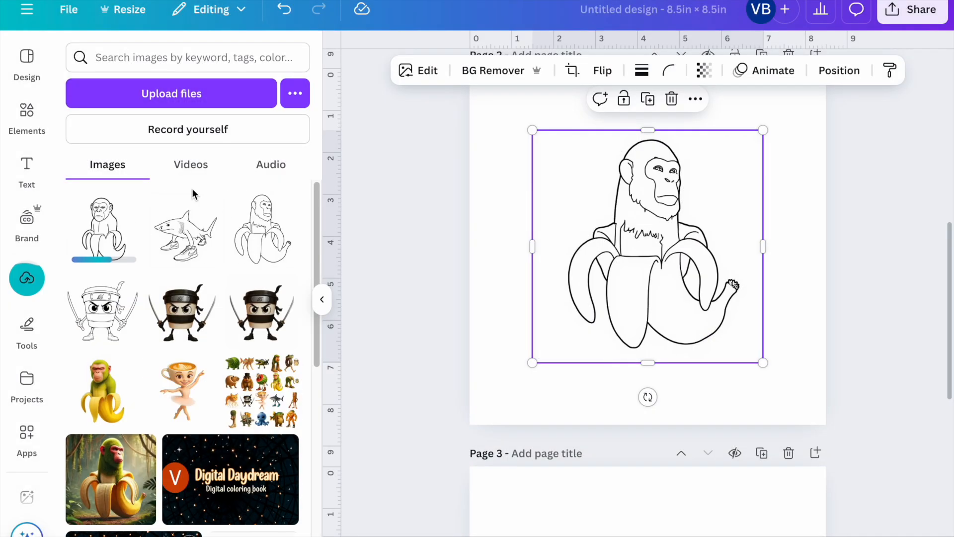
scroll(695, 348, up, 2)
drag(764, 455, 826, 517)
mouse_move(800, 515)
mouse_down()
mouse_move(769, 491)
mouse_move(811, 509)
mouse_up()
drag(788, 498, 826, 523)
drag(745, 448, 720, 443)
drag(803, 518, 809, 524)
click(902, 430)
- Fine-tune the size and position of the frowning monkey drawing so it sits within page 2
scroll(867, 406, down, 3)
click(790, 363)
drag(809, 391, 775, 356)
scroll(867, 356, up, 2)
drag(646, 308, 662, 312)
click(867, 341)
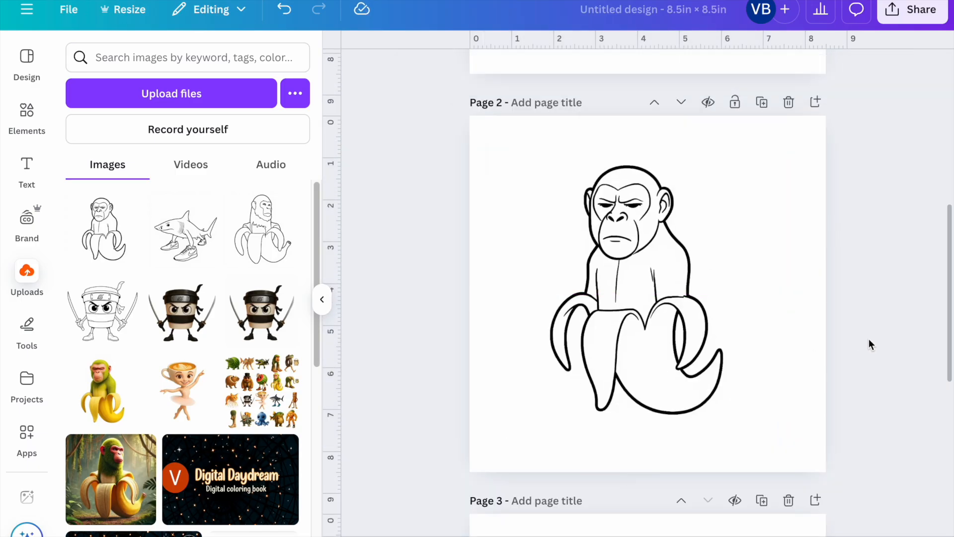
- Place the ninja cup line art on page 3 and enlarge it to span most of the page width
scroll(867, 341, down, 7)
scroll(793, 431, up, 15)
scroll(793, 430, down, 14)
click(776, 423)
click(102, 312)
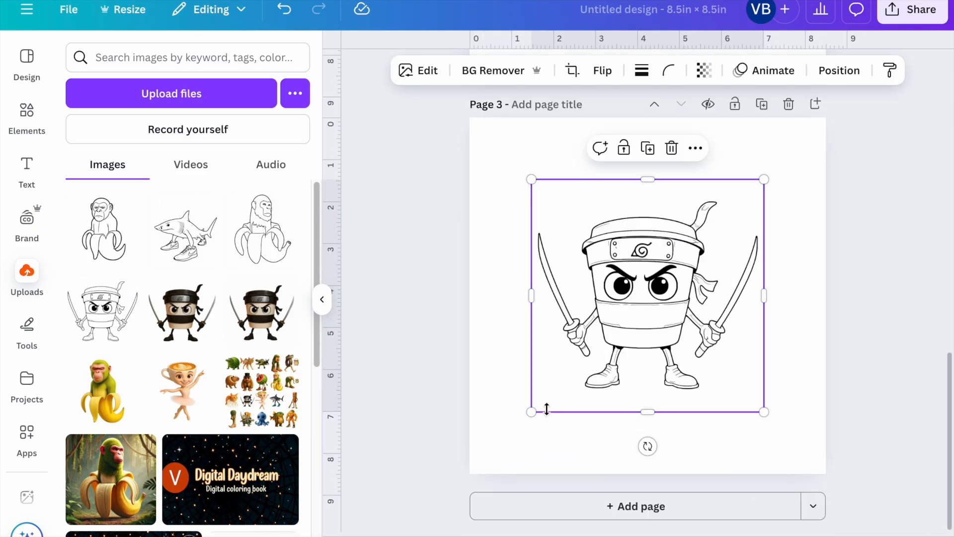
drag(758, 408, 739, 395)
click(889, 438)
- Review the shark, monkey and ninja cup coloring pages across all three pages of the design
scroll(889, 438, up, 2)
scroll(889, 438, down, 2)
scroll(889, 441, up, 13)
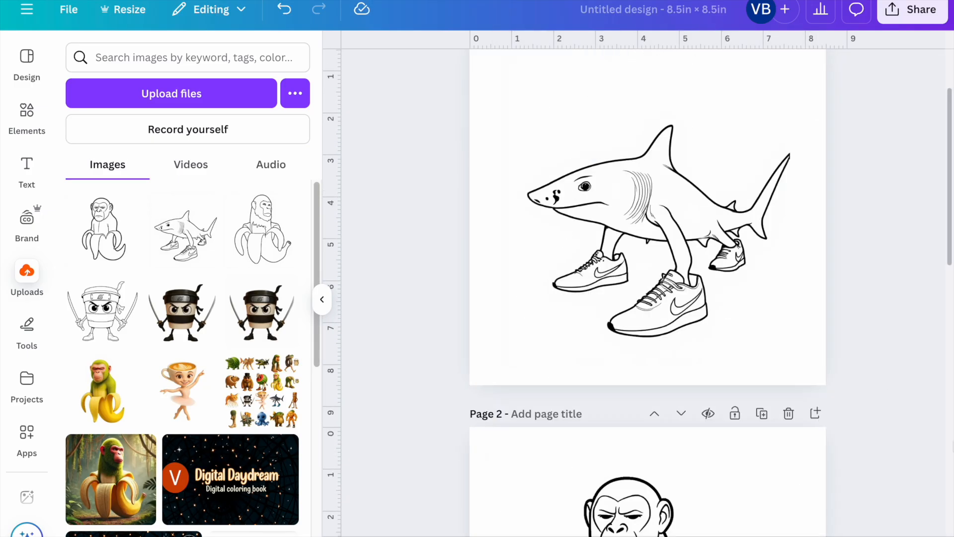
scroll(863, 213, down, 13)
scroll(864, 213, up, 14)
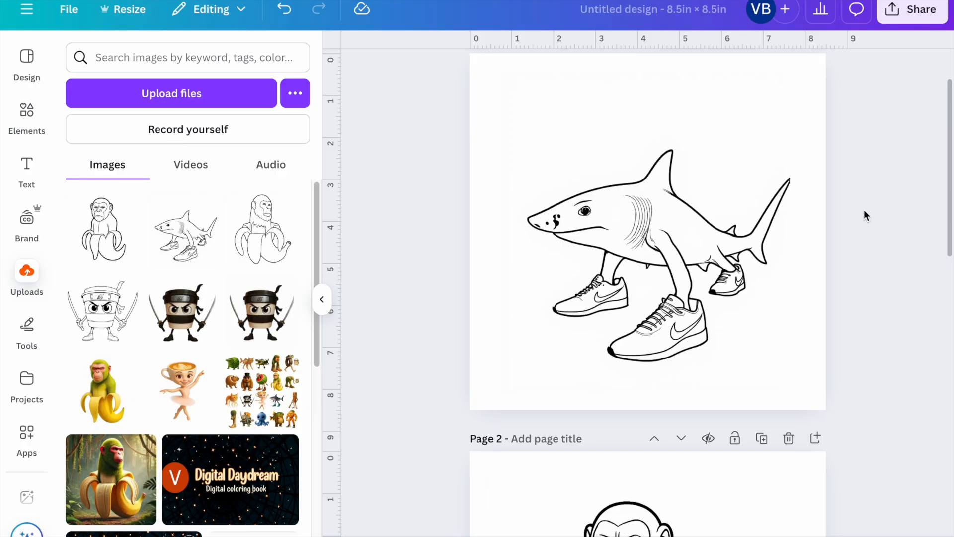
scroll(849, 494, down, 13)
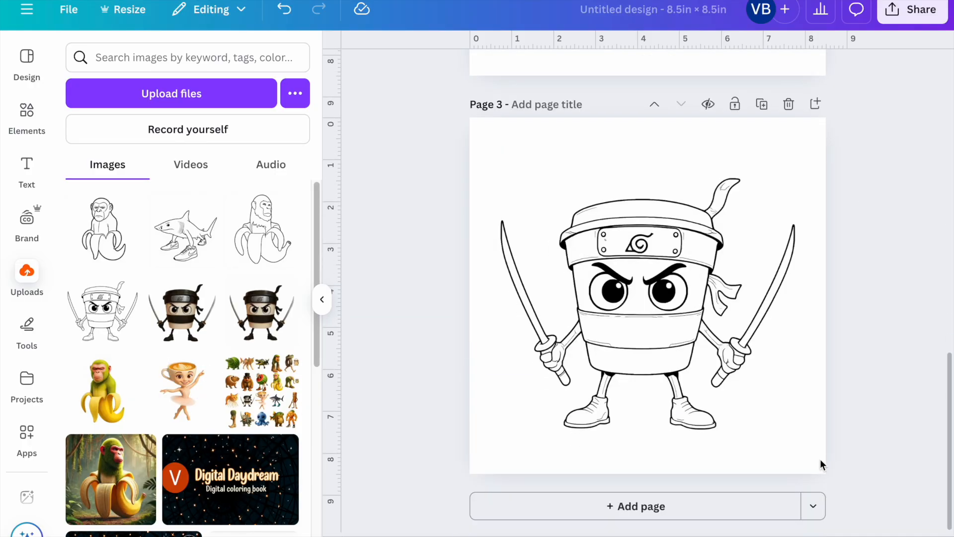